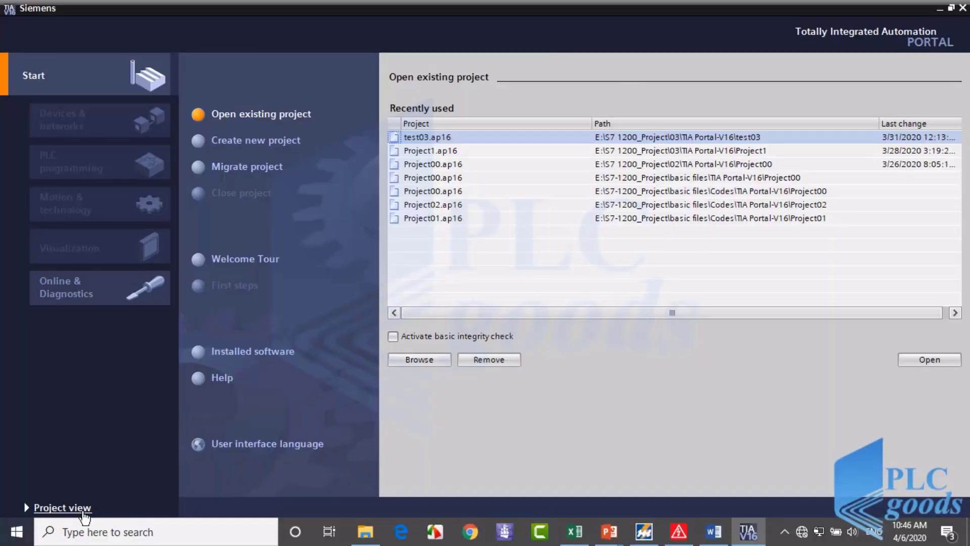
- Create the new project project_01 from the portal start view
click(84, 511)
click(56, 510)
click(230, 146)
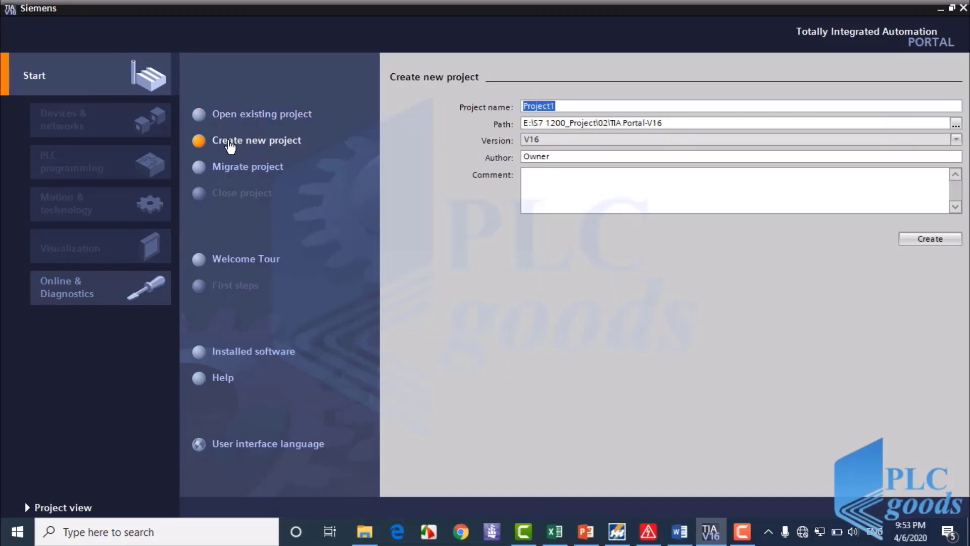
click(930, 238)
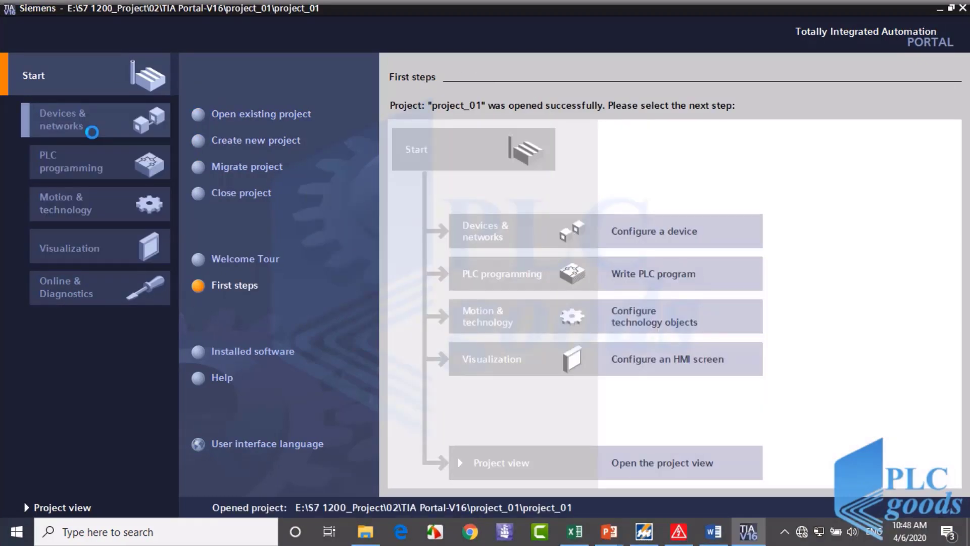
- Browse the Devices & networks, PLC programming, Motion, Visualization and Online portals, ending on Devices & networks
click(105, 123)
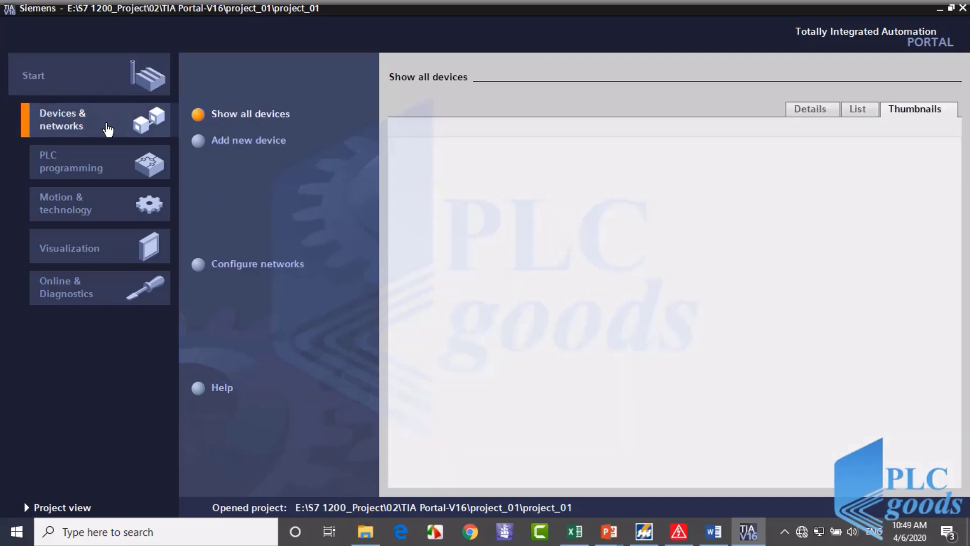
click(97, 162)
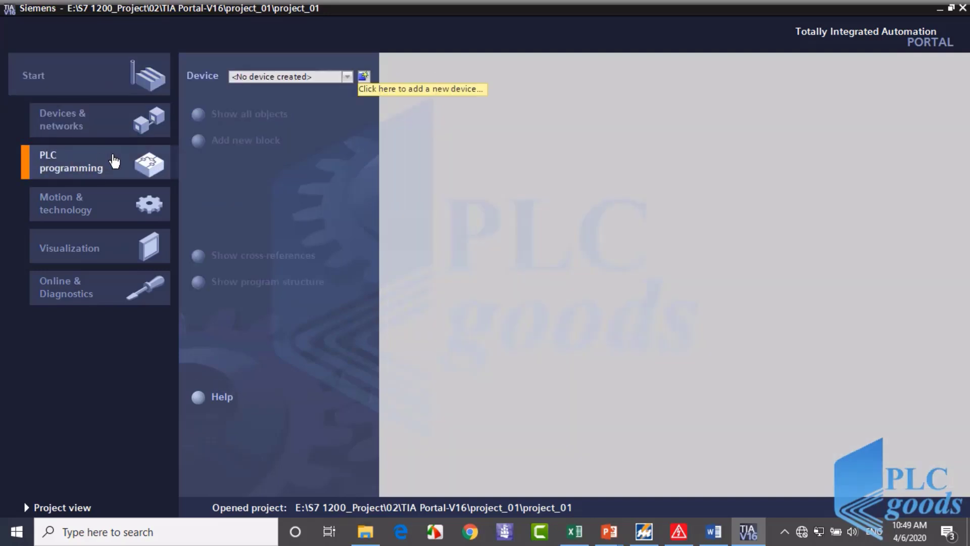
click(120, 207)
click(123, 248)
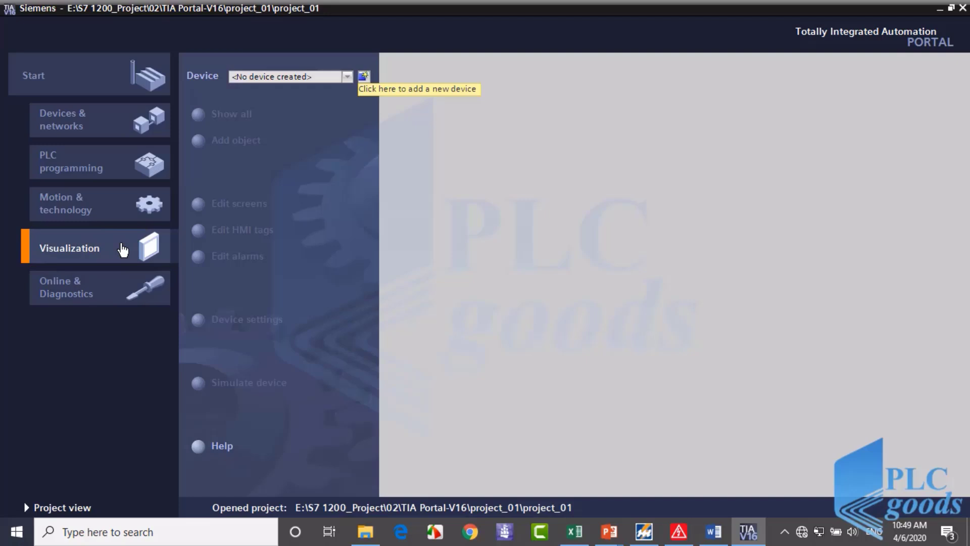
click(119, 287)
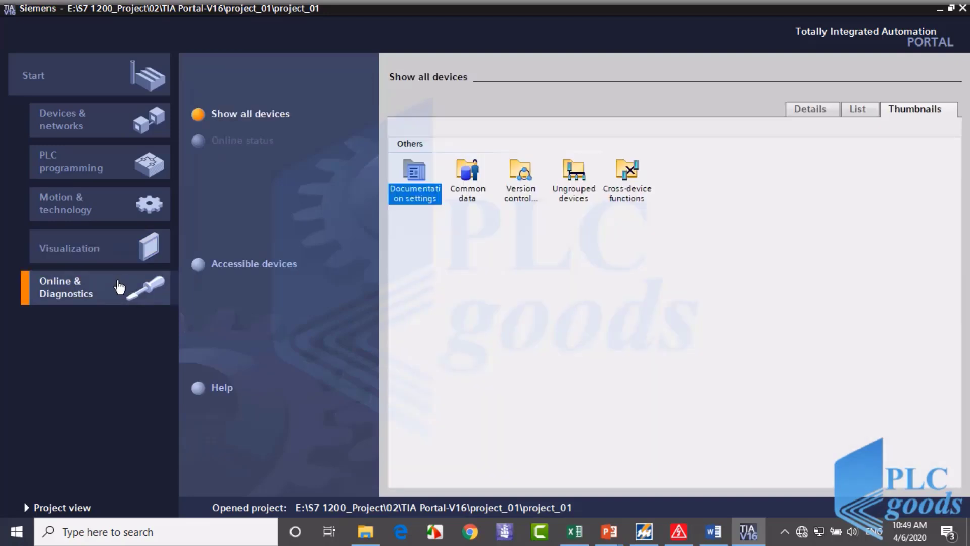
click(92, 131)
- On Add new device, expand SIMATIC S7-1200 CPU down to the CPU 1212C DC/DC/DC variants
click(229, 144)
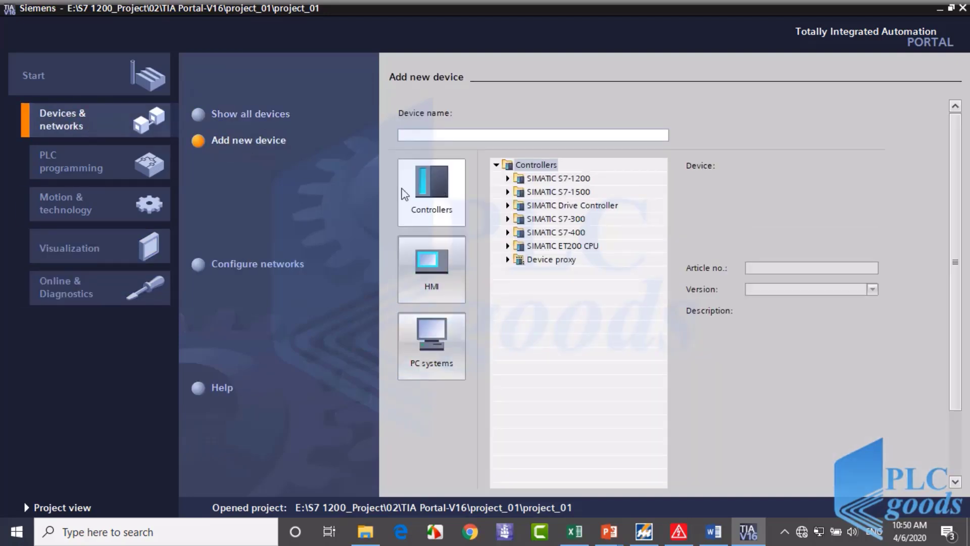
key(alt+Tab)
key(alt+Tab)
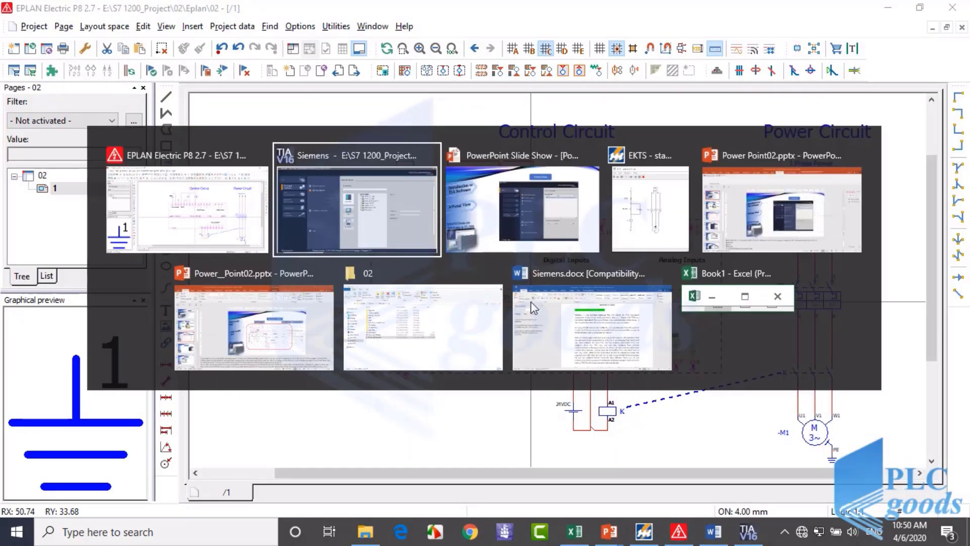
click(519, 150)
click(586, 217)
double_click(581, 215)
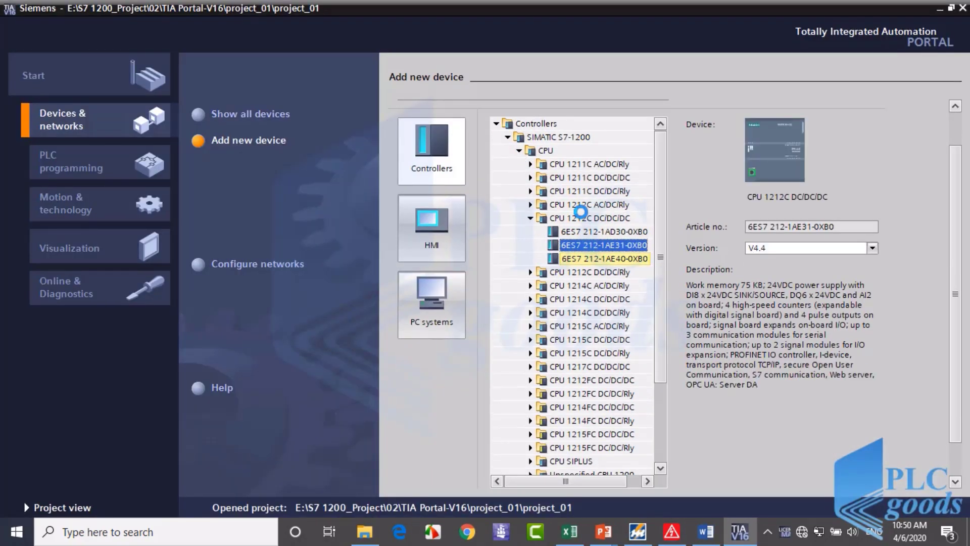
- Add the CPU 1212C DC/DC/DC, 6ES7 212-1AE40-0XB0, to the project
key(alt+Tab)
key(alt+Tab)
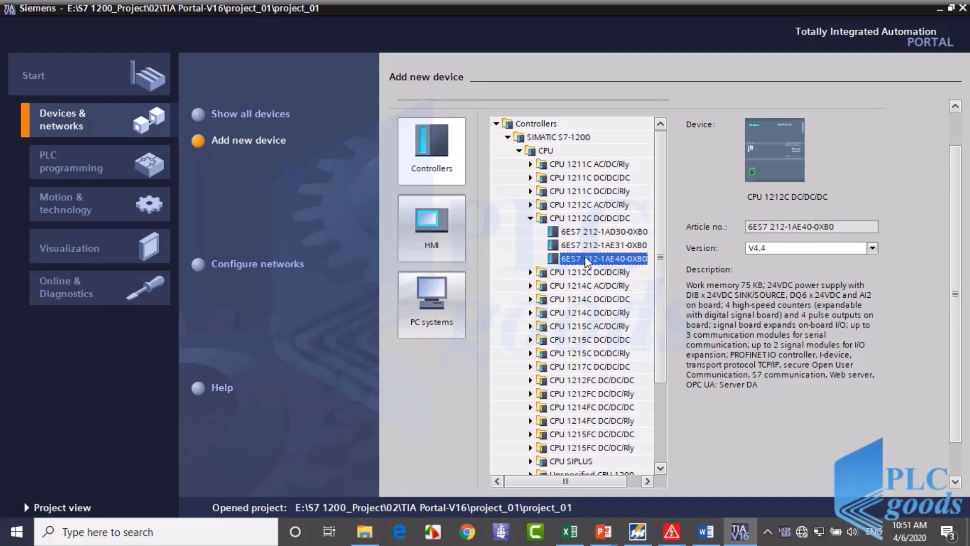
scroll(596, 394, down, 2)
click(600, 407)
click(531, 407)
click(570, 421)
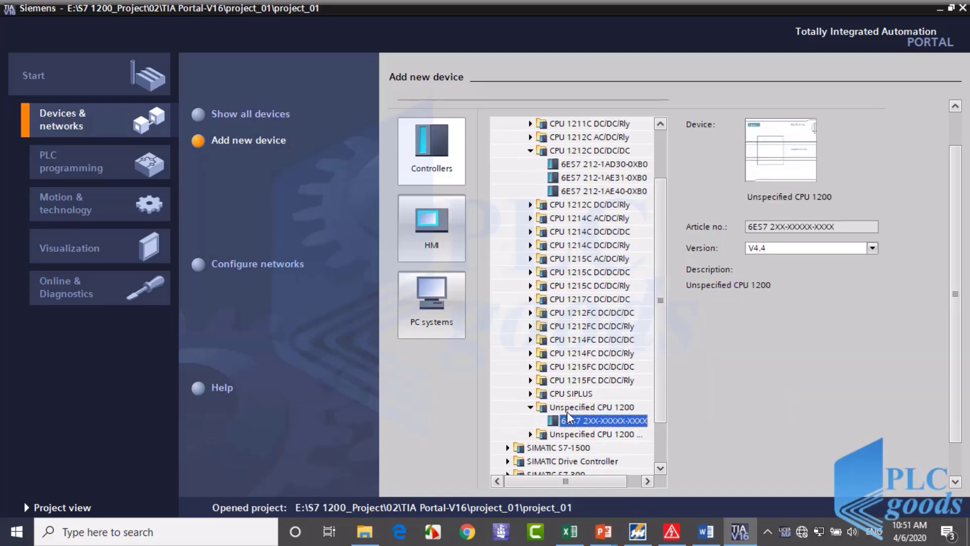
click(571, 192)
double_click(571, 192)
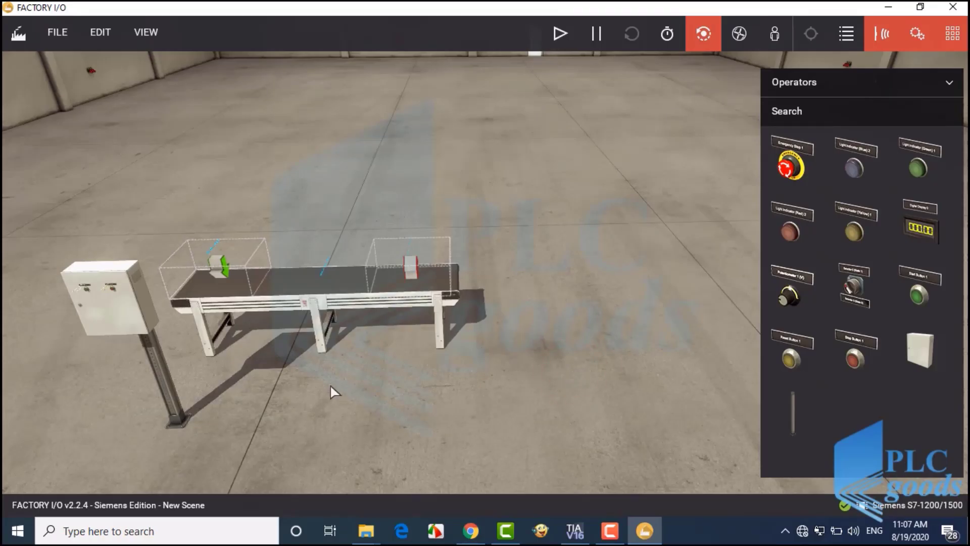
- Review the S7-1200/1500 driver: host 192.168.0.3, buttons on I0.0/I0.1, conveyor on Q0.0
scroll(282, 313, up, 3)
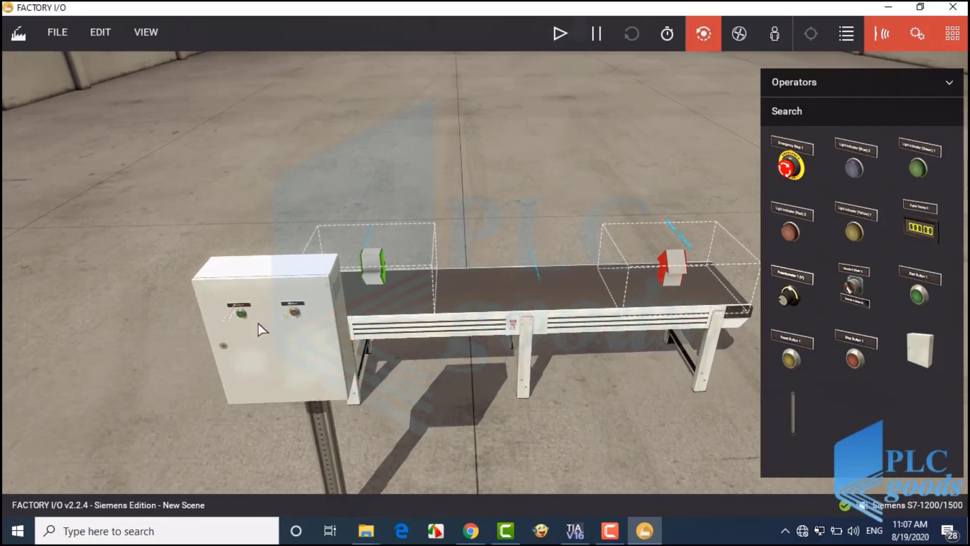
click(58, 32)
click(87, 169)
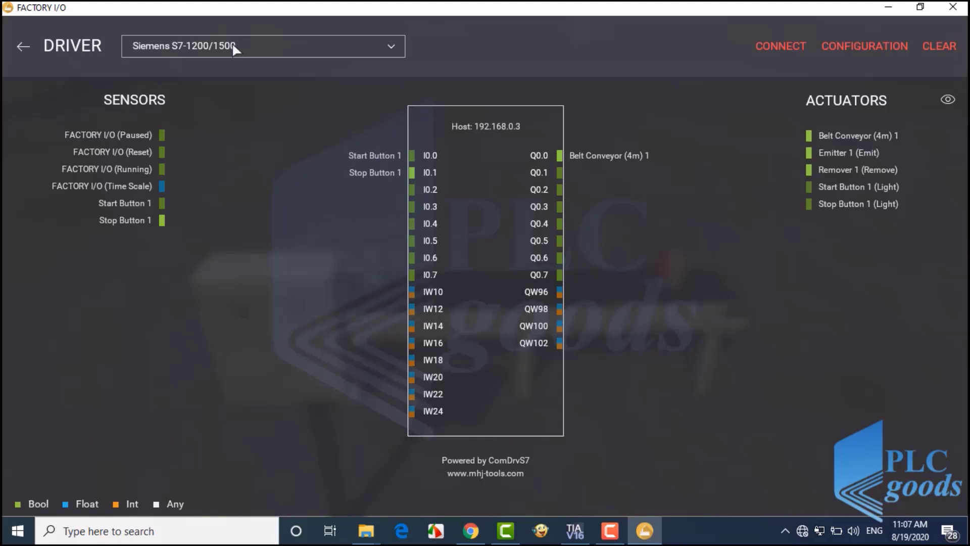
click(838, 46)
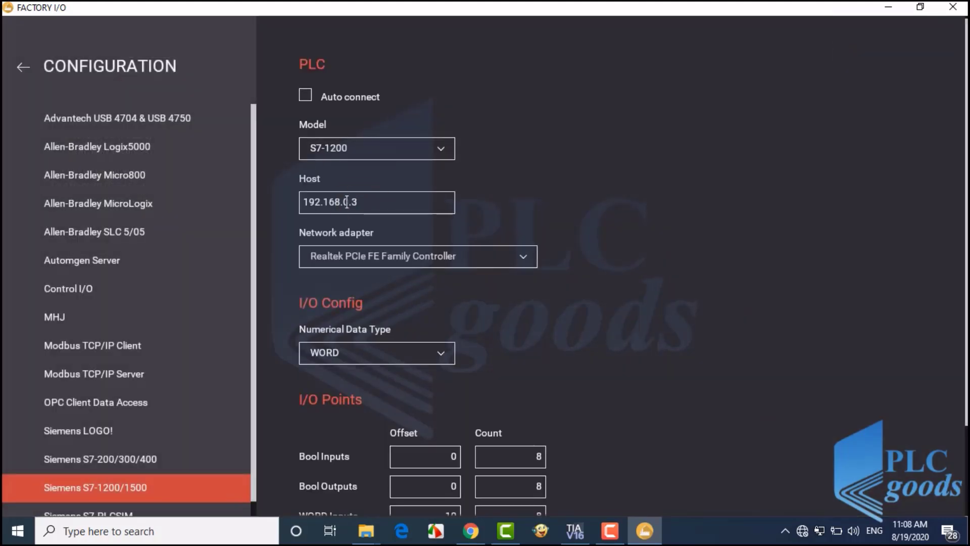
click(24, 67)
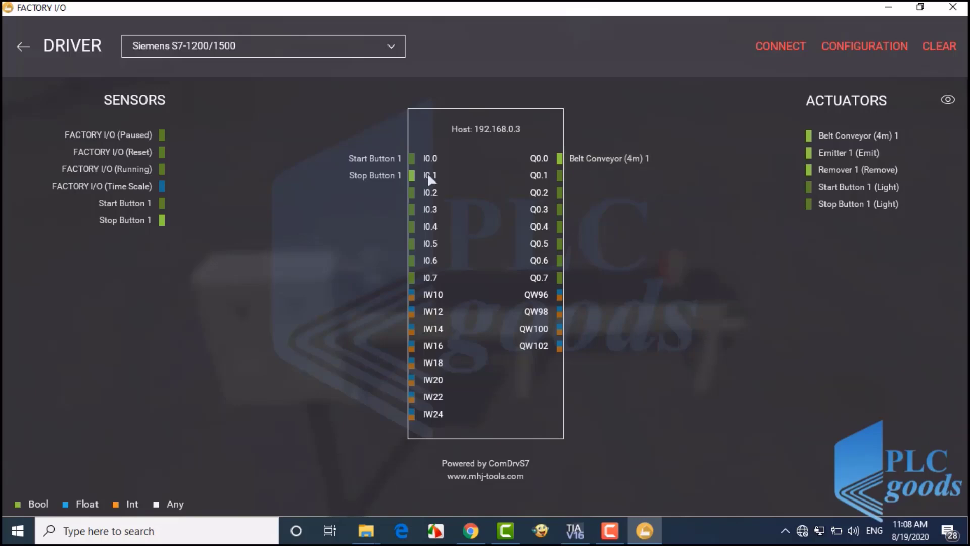
key(alt+Tab)
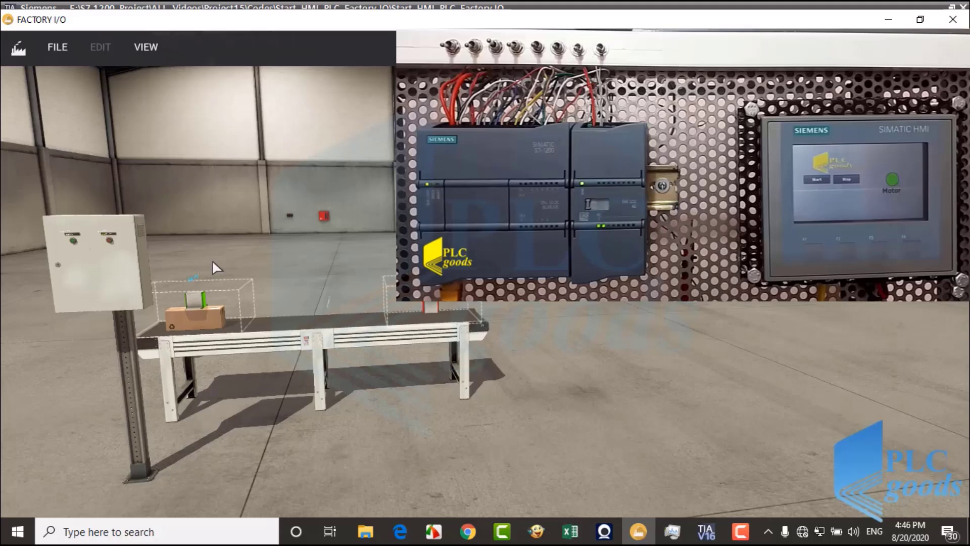
- Start the conveyor with the cabinet's green button, then stop it with the red button
click(73, 242)
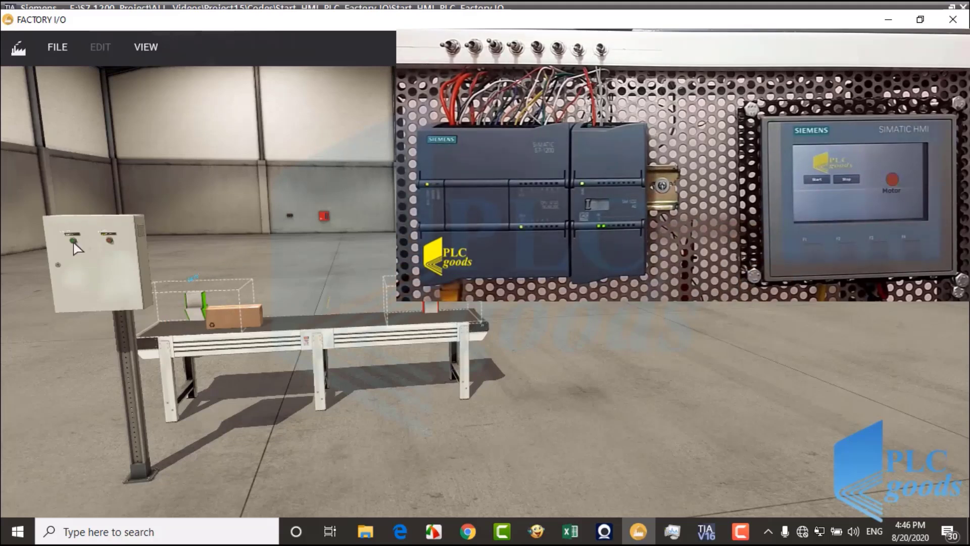
click(109, 247)
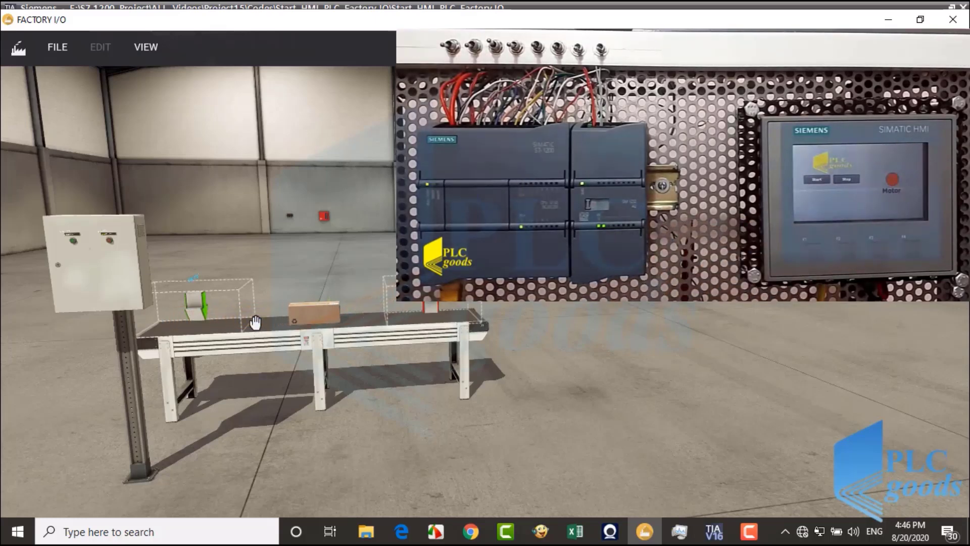
key(alt+Tab)
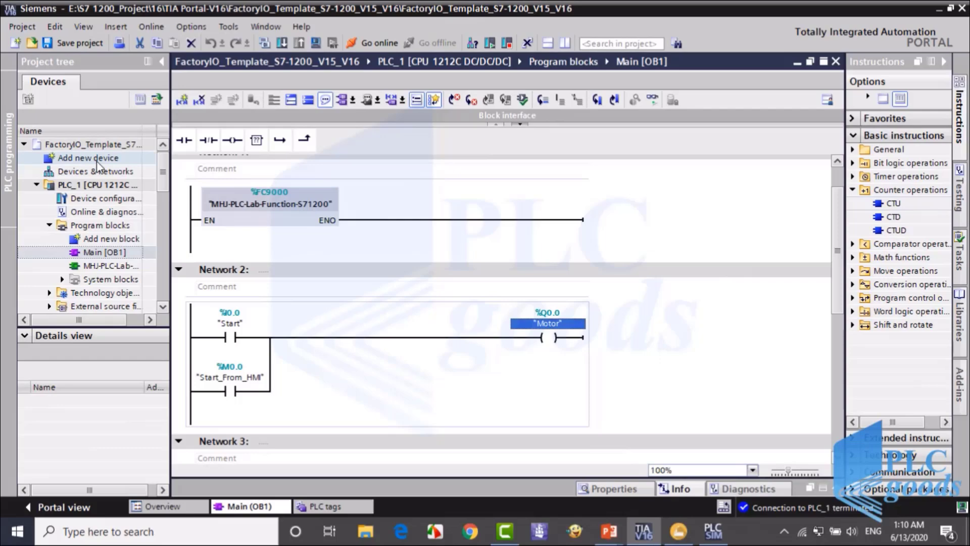
- Add a KTP400 HMI and place the conveyor and boxes, giving a box a visibility animation
double_click(142, 157)
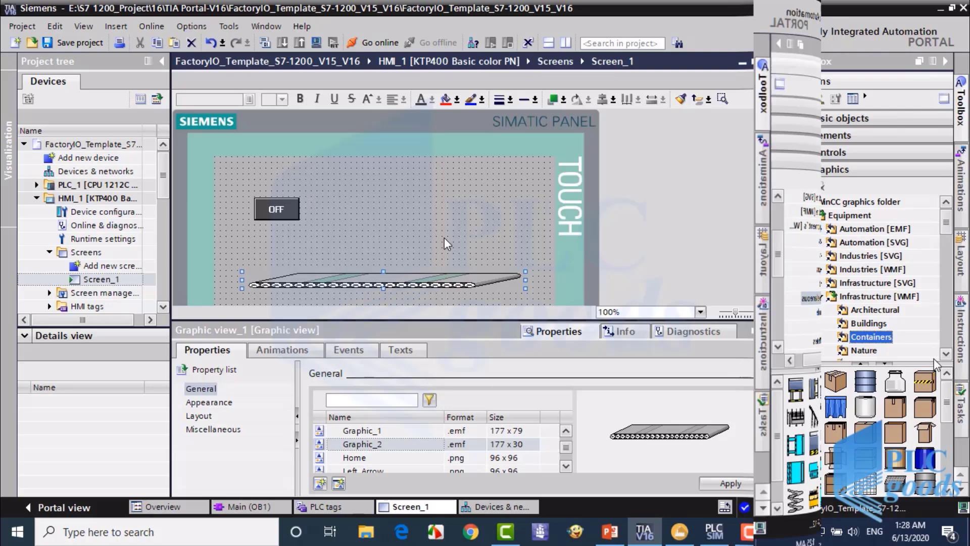
drag(835, 381, 413, 273)
right_click(429, 259)
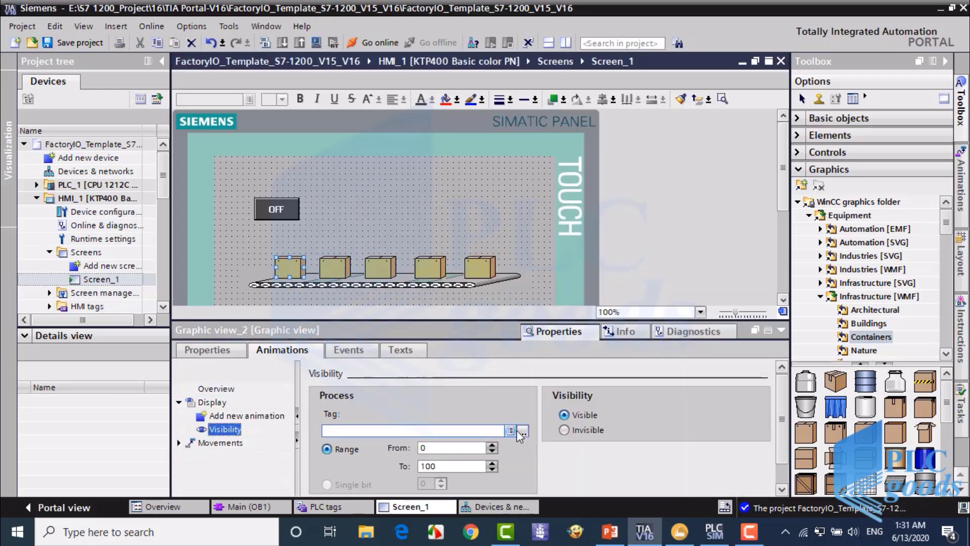
click(425, 448)
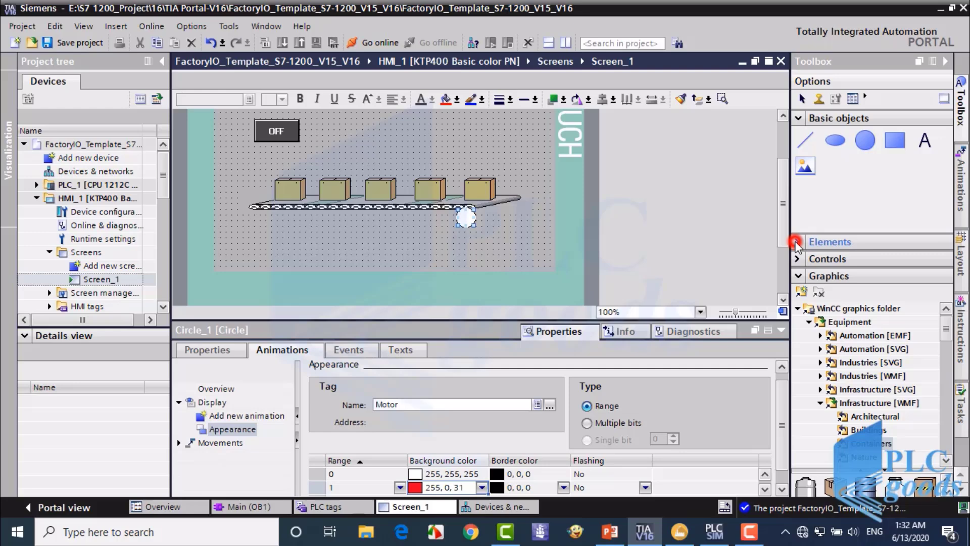
- Add an I/O number field to the screen, then save and start the HMI simulation
click(798, 241)
drag(806, 263, 505, 133)
click(232, 352)
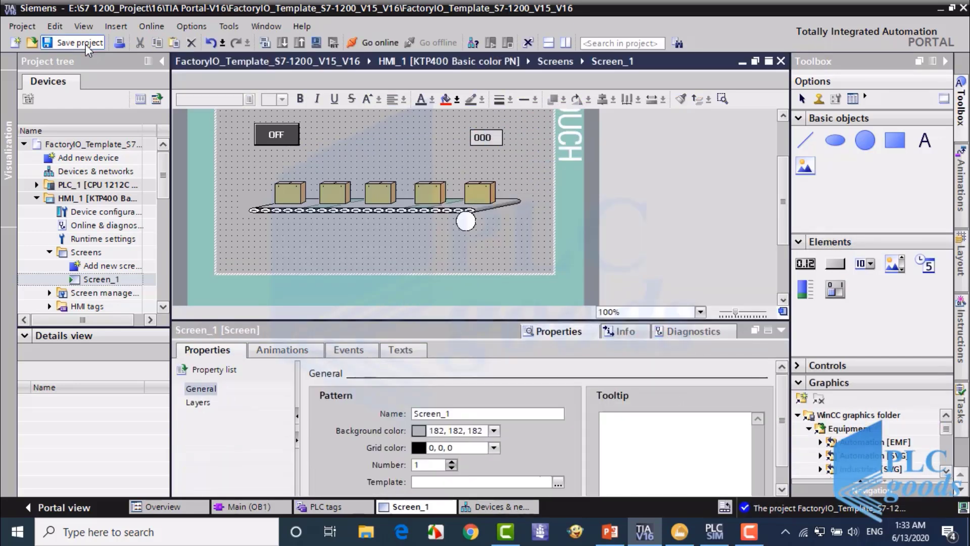
click(317, 43)
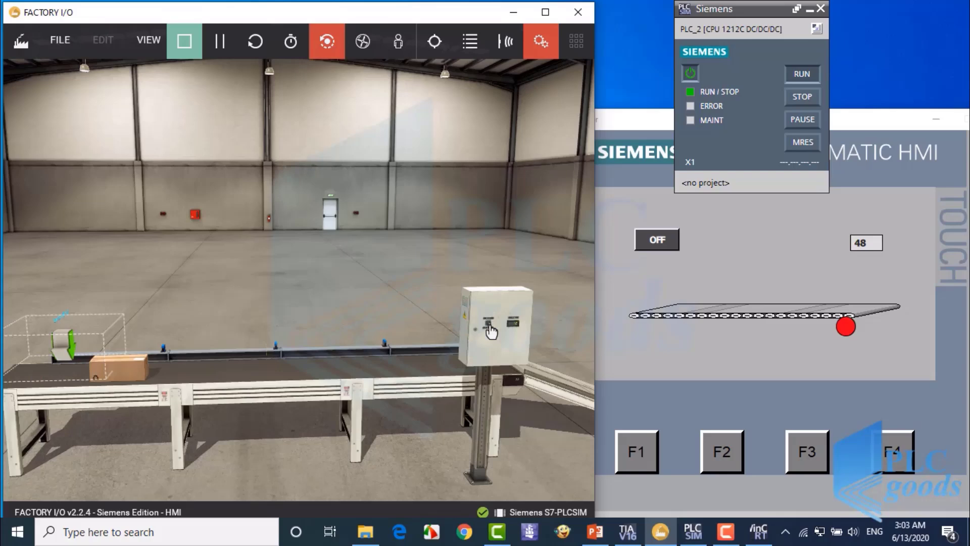
- Turn the HMI switch ON to run the motor, then open the Controlling with a PLC docs page
click(665, 243)
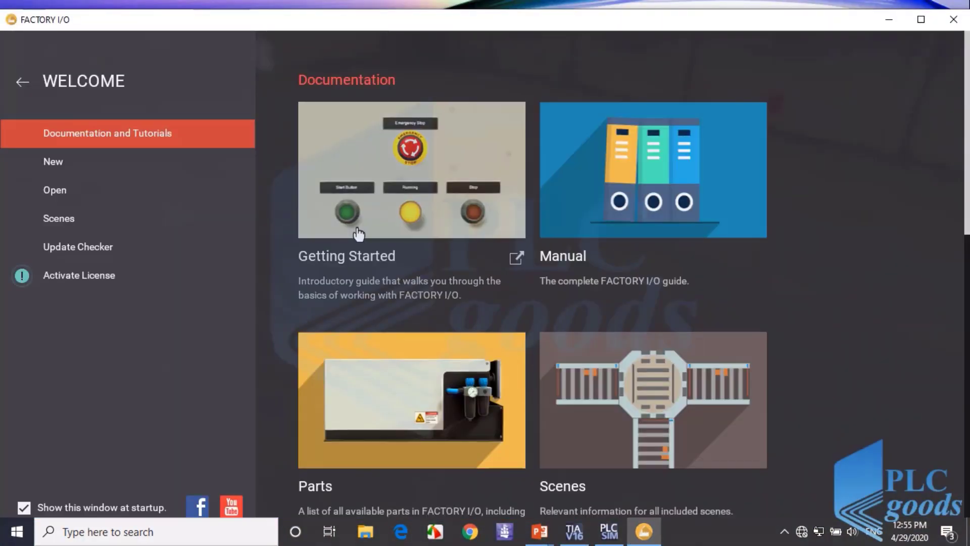
click(359, 234)
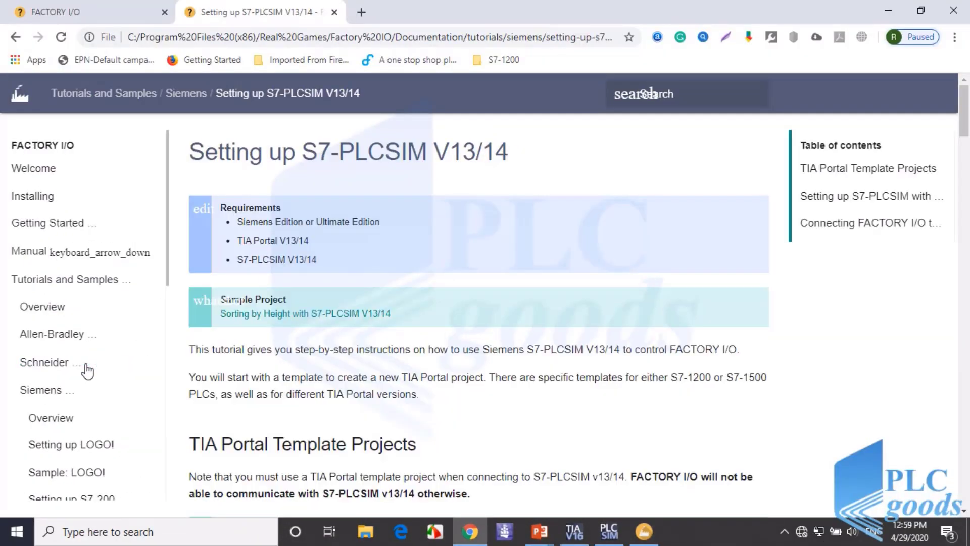
- Scroll the docs to TIA Portal Template Projects, then start a new Factory I/O scene
scroll(351, 340, down, 5)
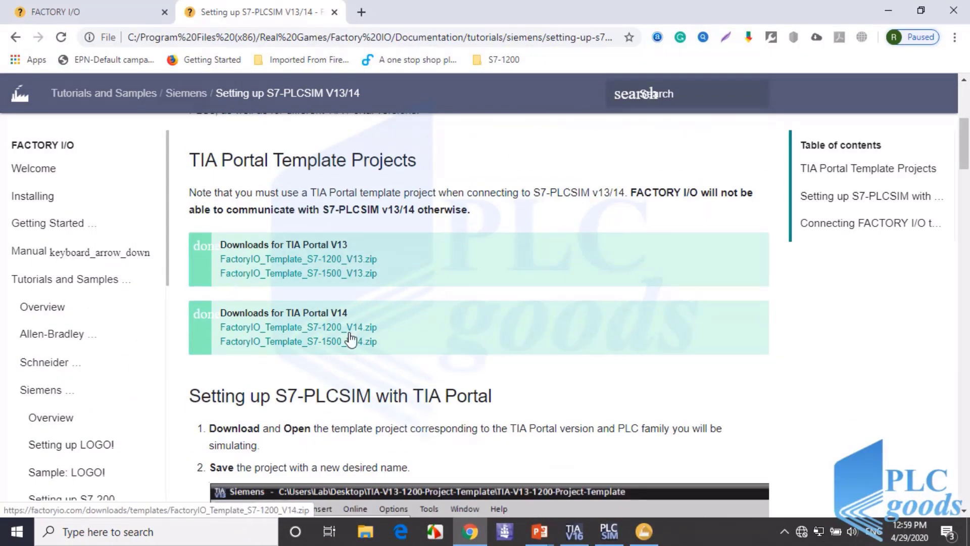
scroll(165, 273, down, 4)
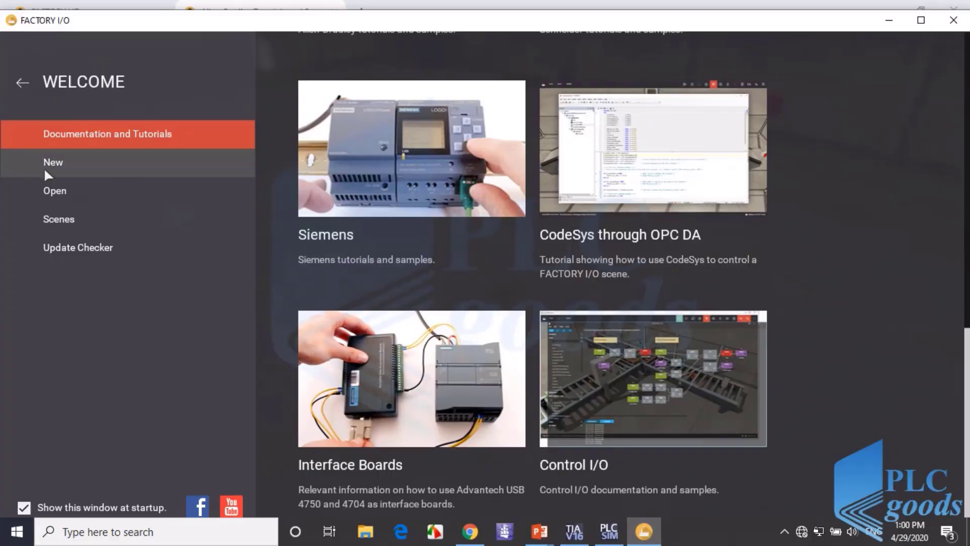
click(46, 161)
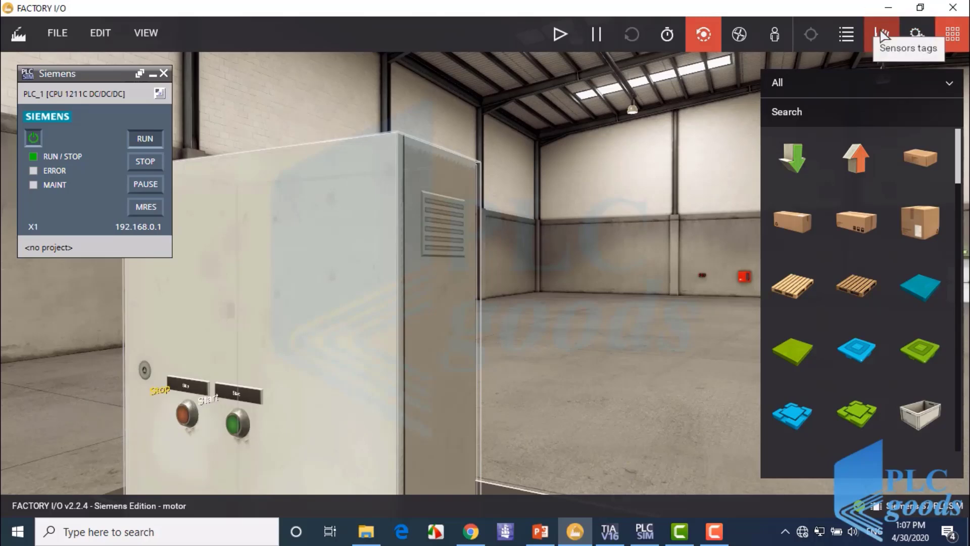
- Select the Siemens S7-PLCSIM driver, map Start_PB, Stop_PB and conveyor to I0.0, I0.1, Q0.0, and connect
click(882, 34)
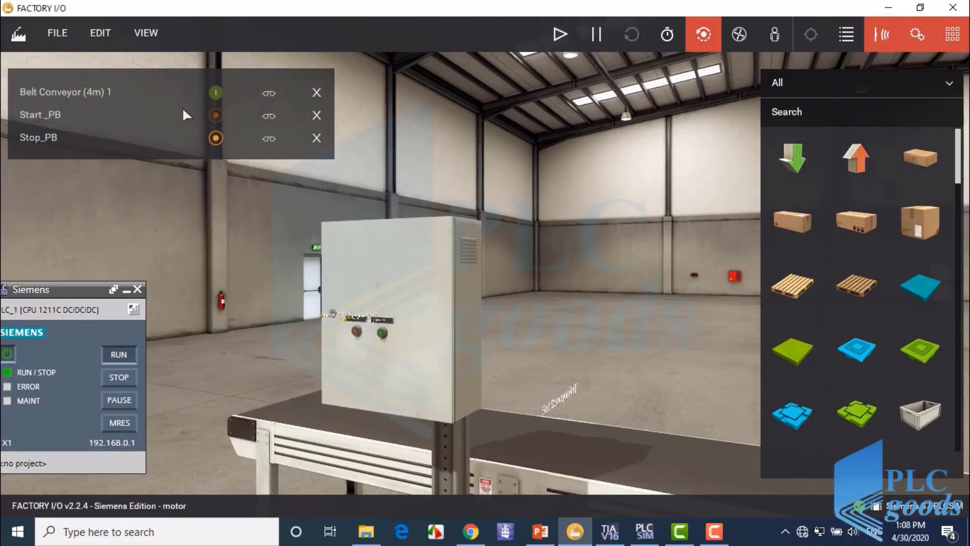
click(217, 91)
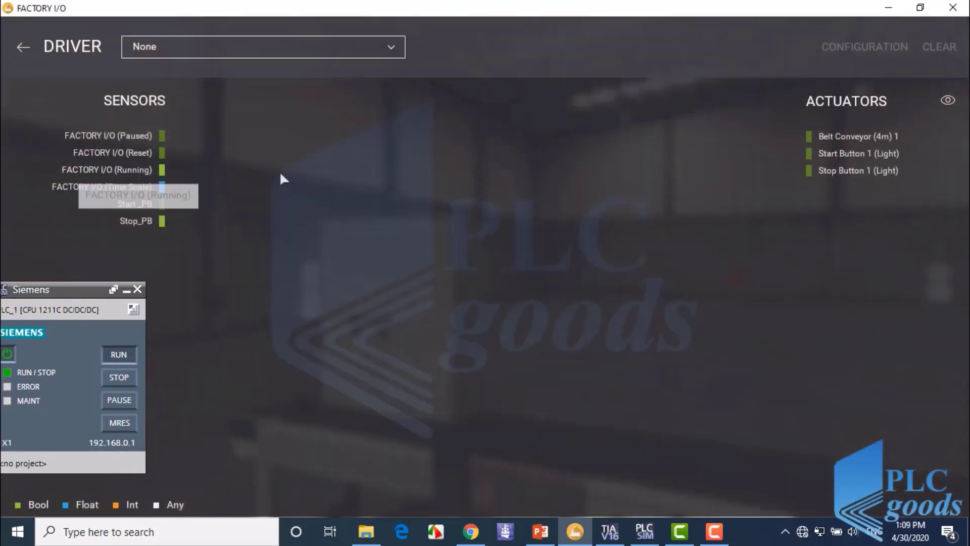
click(263, 46)
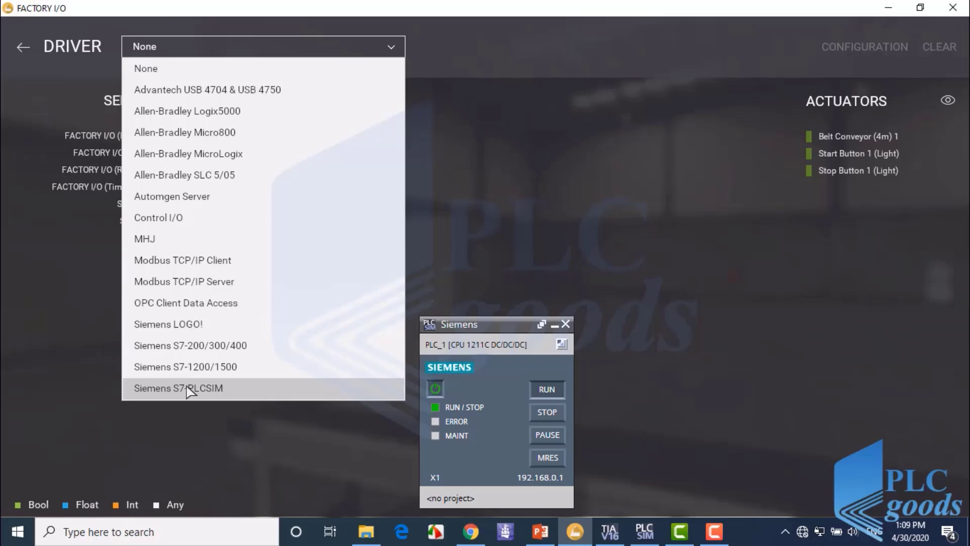
click(177, 389)
drag(854, 136, 615, 139)
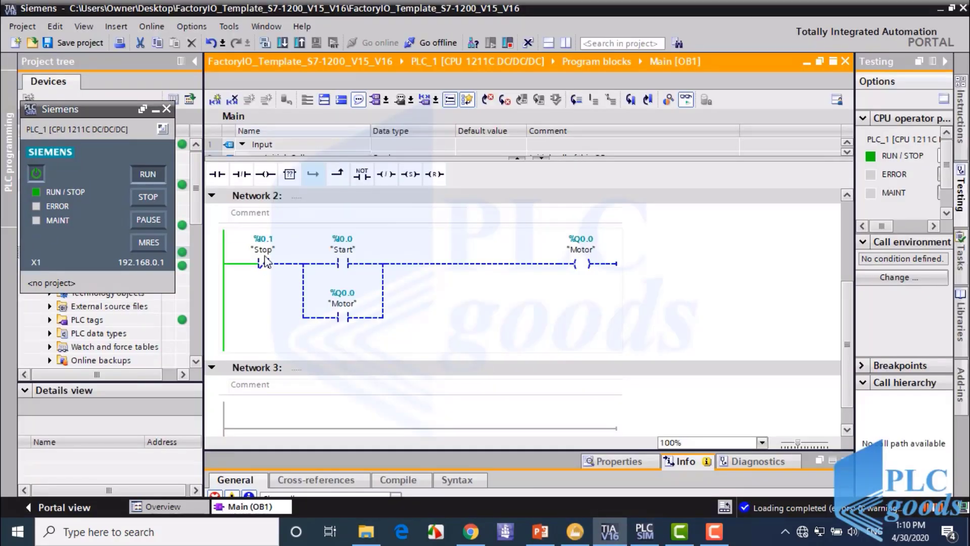
click(610, 532)
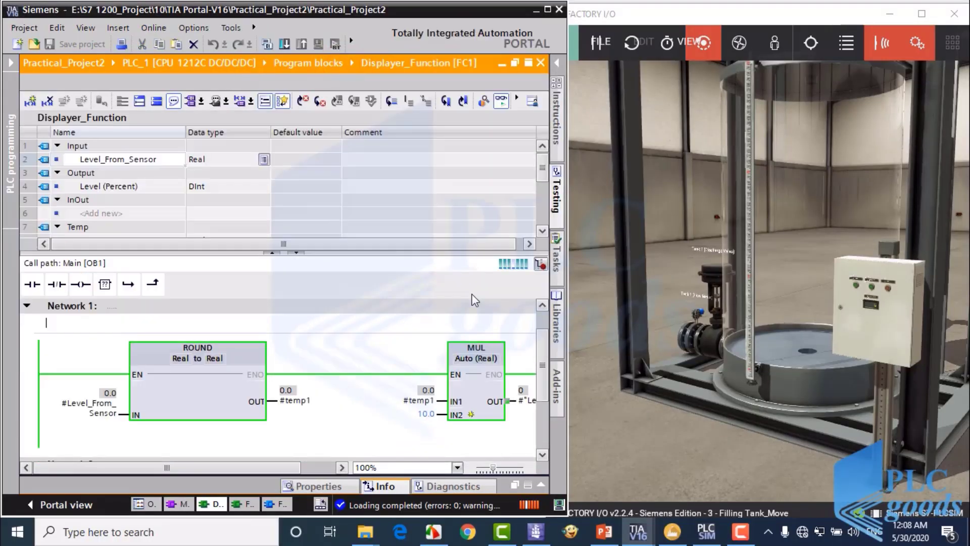
- Start filling the tank and open Discharge Function [FC2] from Main [OB1] to watch it
scroll(485, 389, right, 2)
click(858, 291)
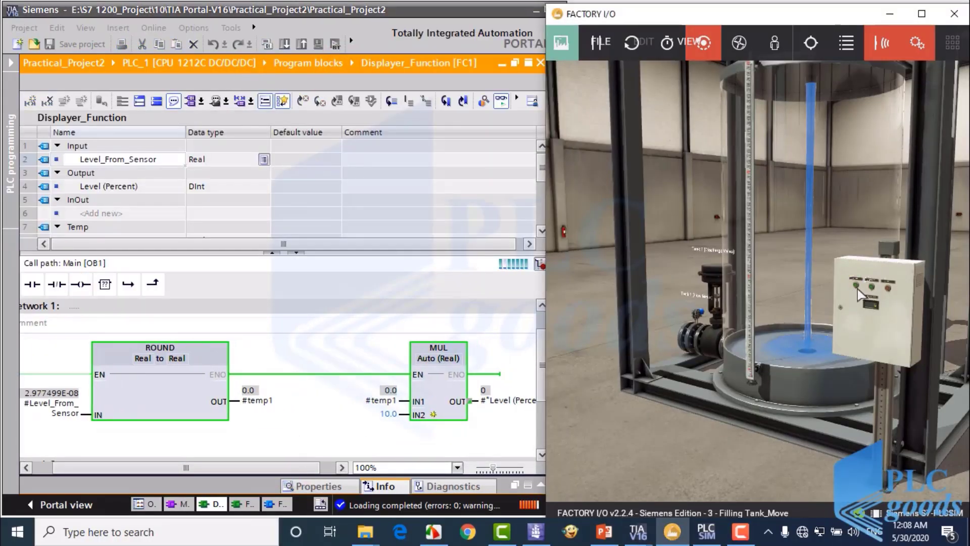
click(486, 399)
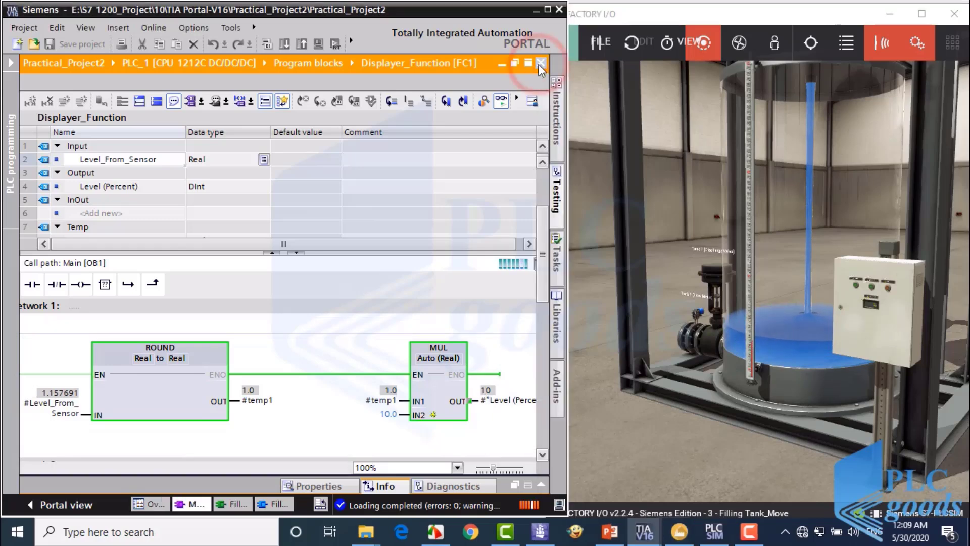
click(541, 63)
scroll(236, 299, down, 5)
double_click(235, 299)
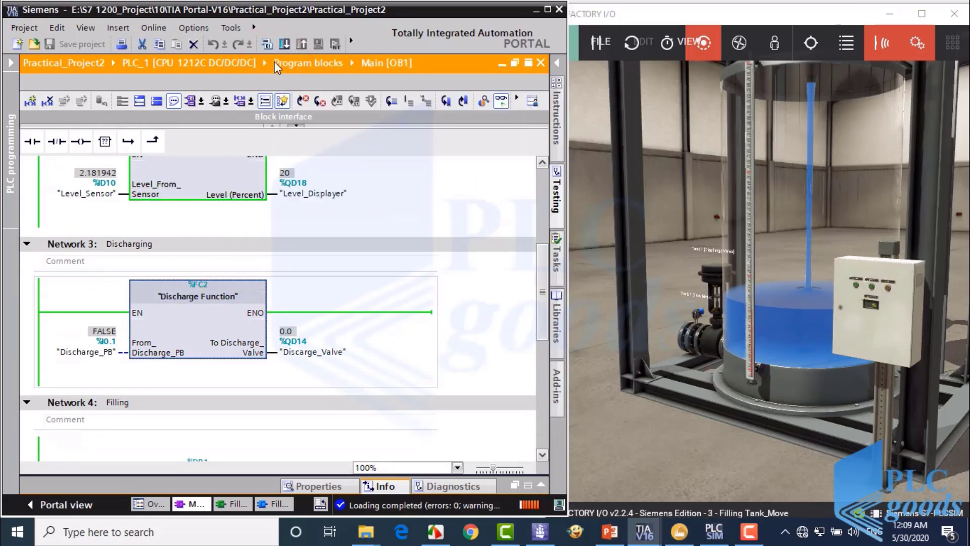
drag(542, 348, 542, 363)
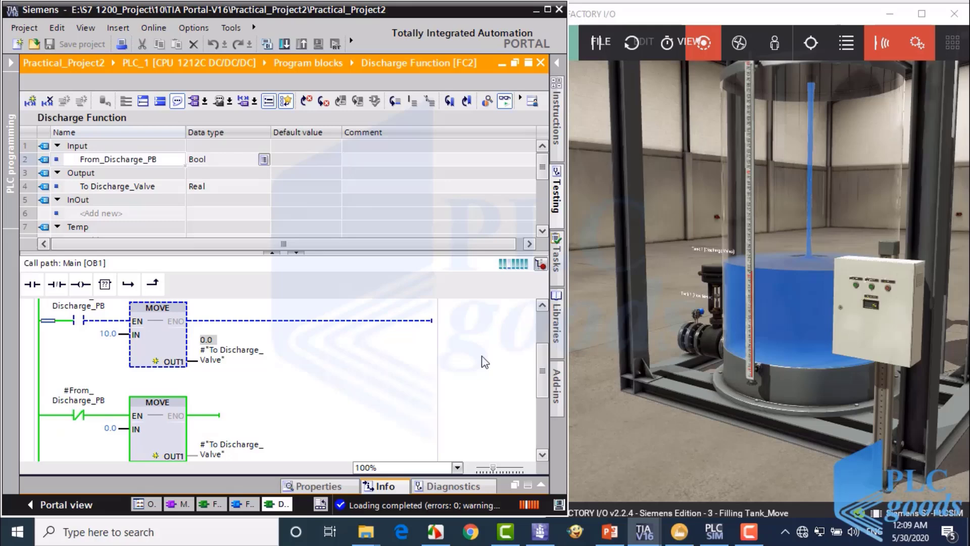
click(889, 290)
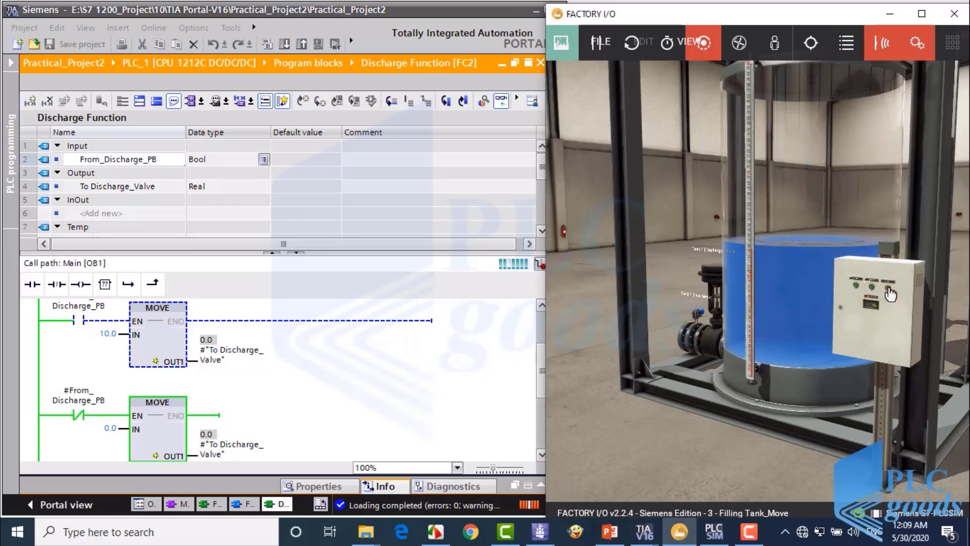
scroll(873, 287, up, 2)
scroll(867, 288, up, 2)
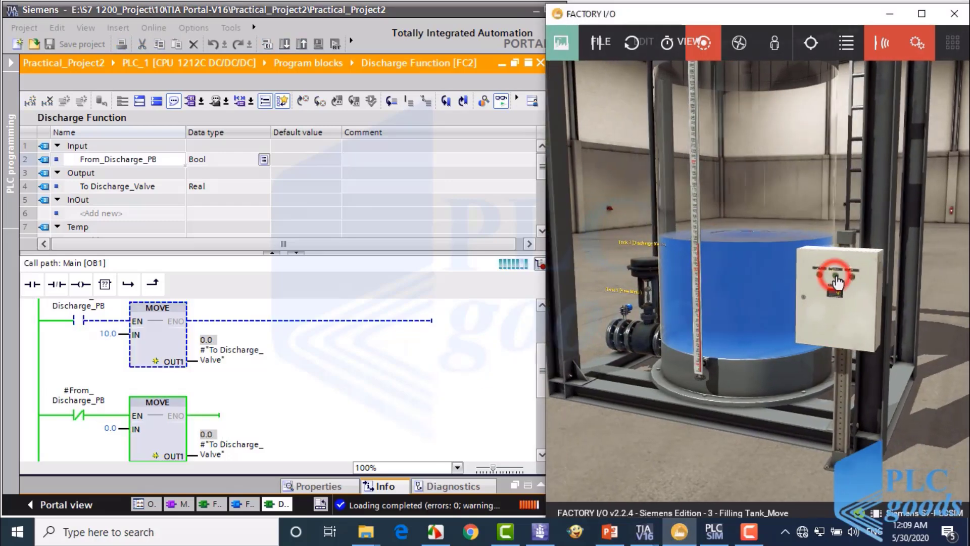
click(540, 63)
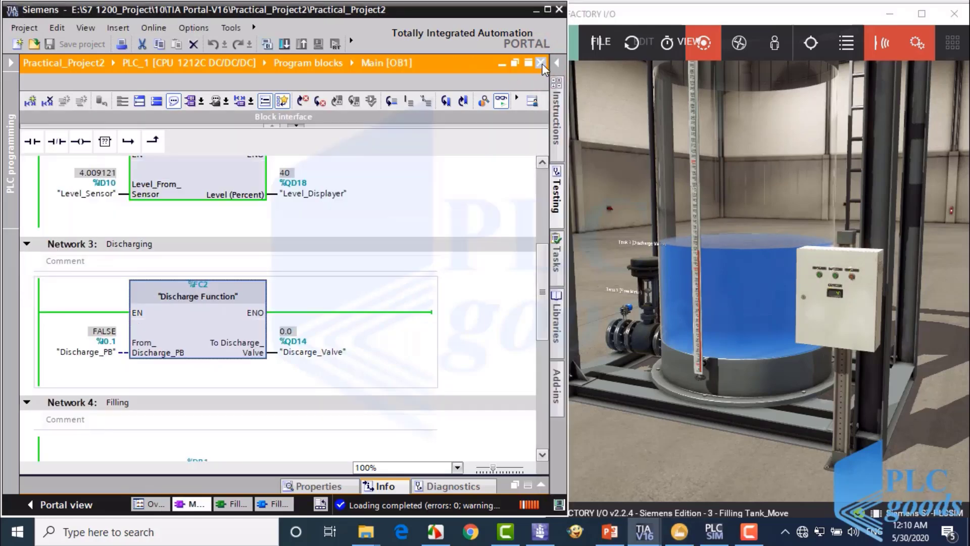
scroll(233, 304, down, 3)
- Open and monitor Fill_Function while filling the tank, then stop it from the control panel
right_click(235, 276)
click(310, 72)
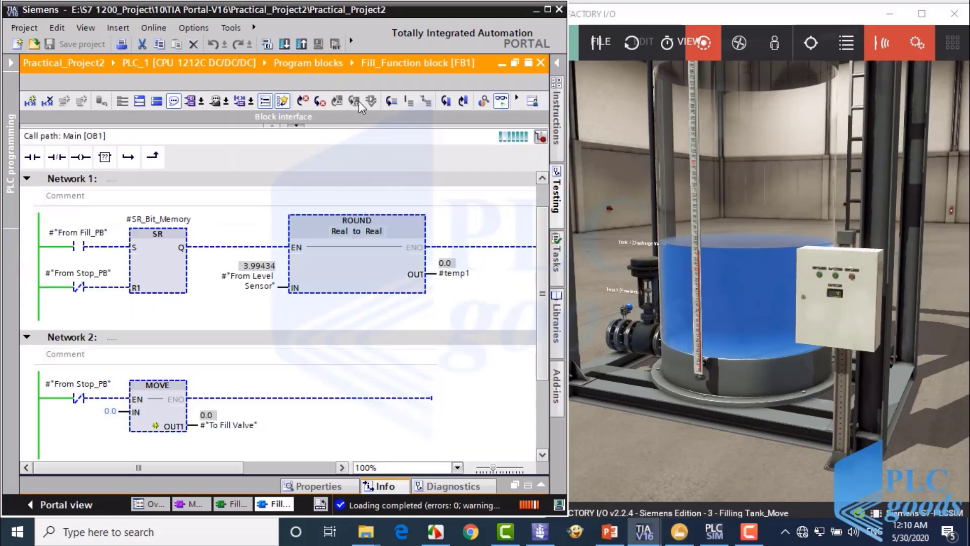
click(820, 275)
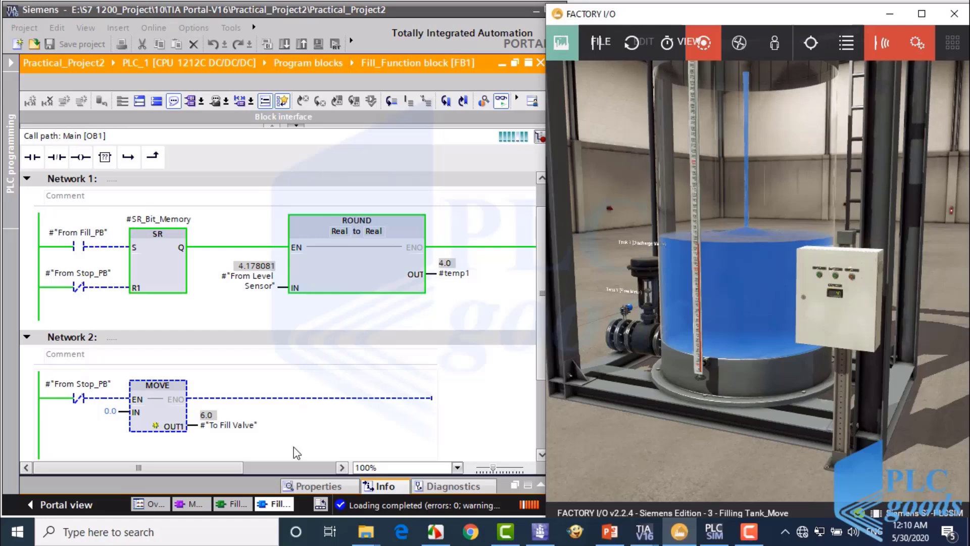
click(340, 466)
drag(300, 466, 210, 458)
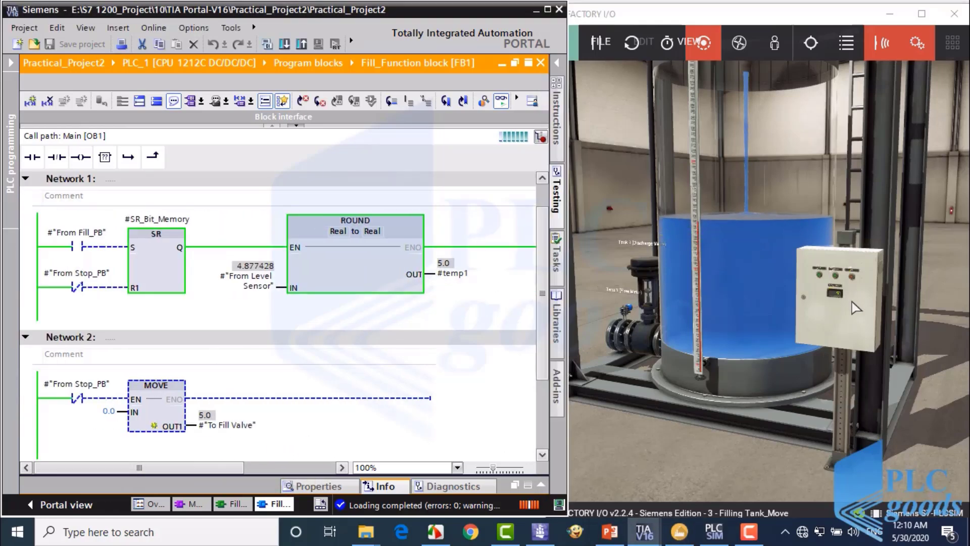
click(855, 307)
scroll(856, 308, up, 5)
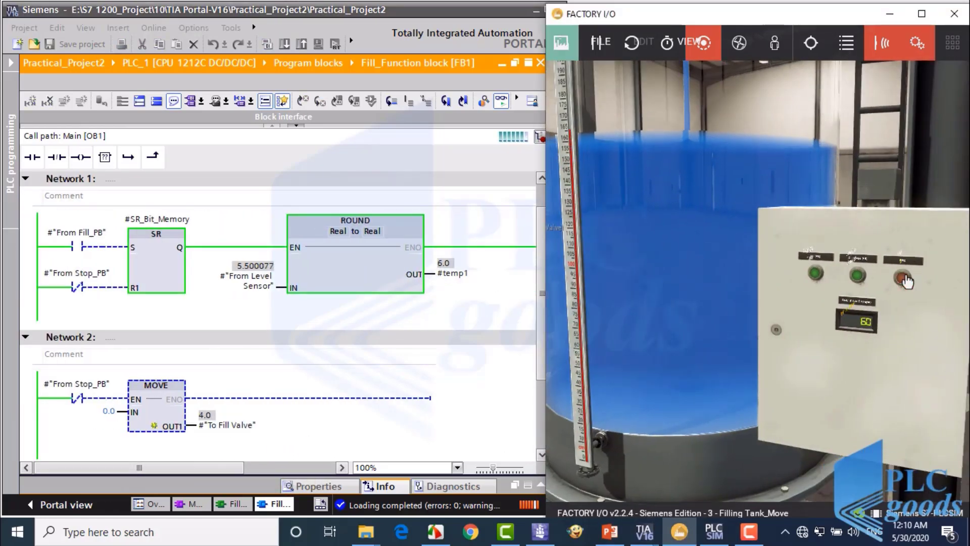
click(904, 279)
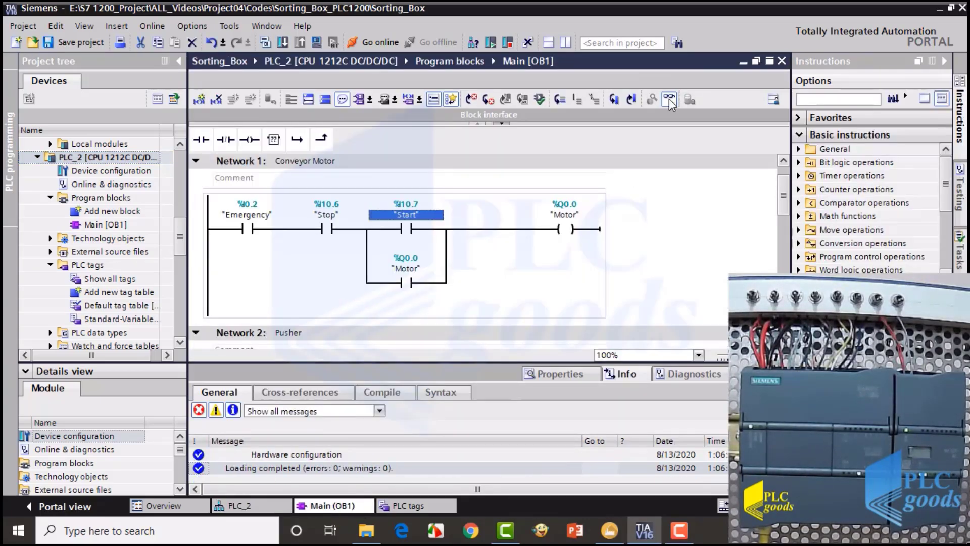
- Go online with PLC_2 after the download, then switch to the Project14_01 window
click(669, 101)
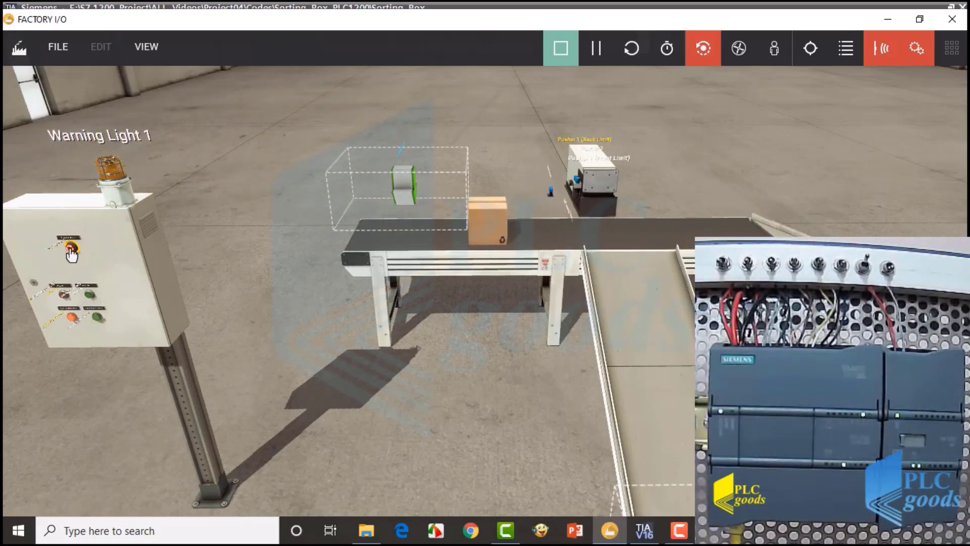
click(644, 531)
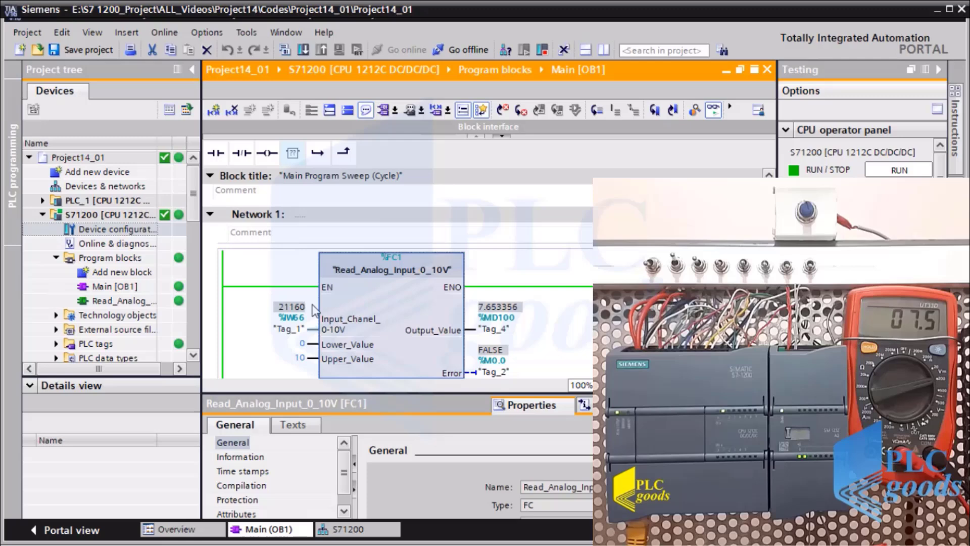
- Inspect the AI 2 Channel0 settings in the S71200 device view, then return to Main (OB1)
click(349, 529)
click(440, 339)
click(260, 485)
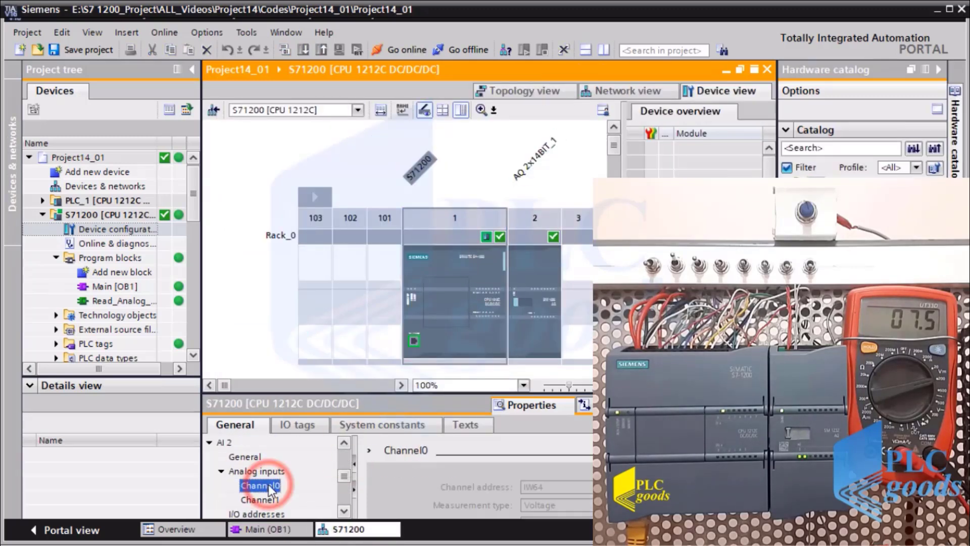
scroll(538, 466, down, 2)
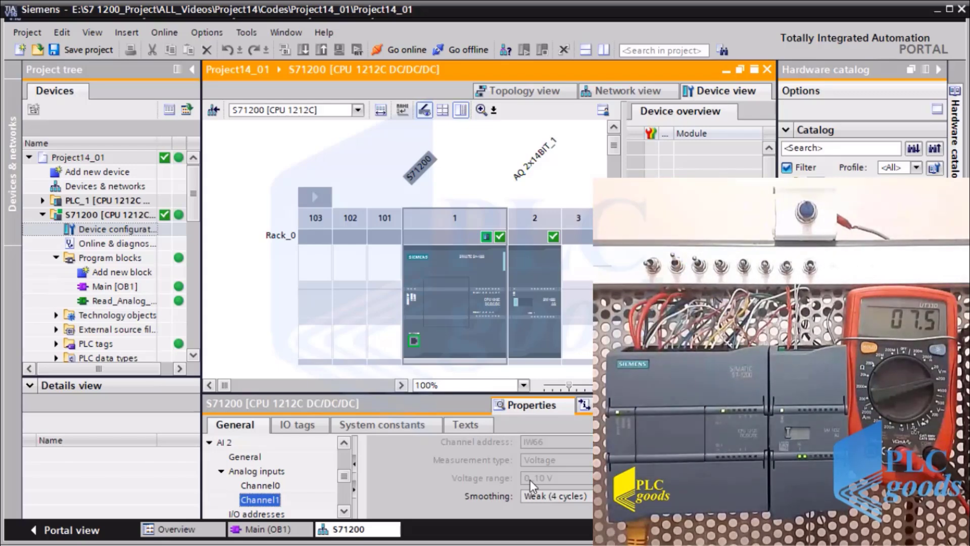
click(263, 529)
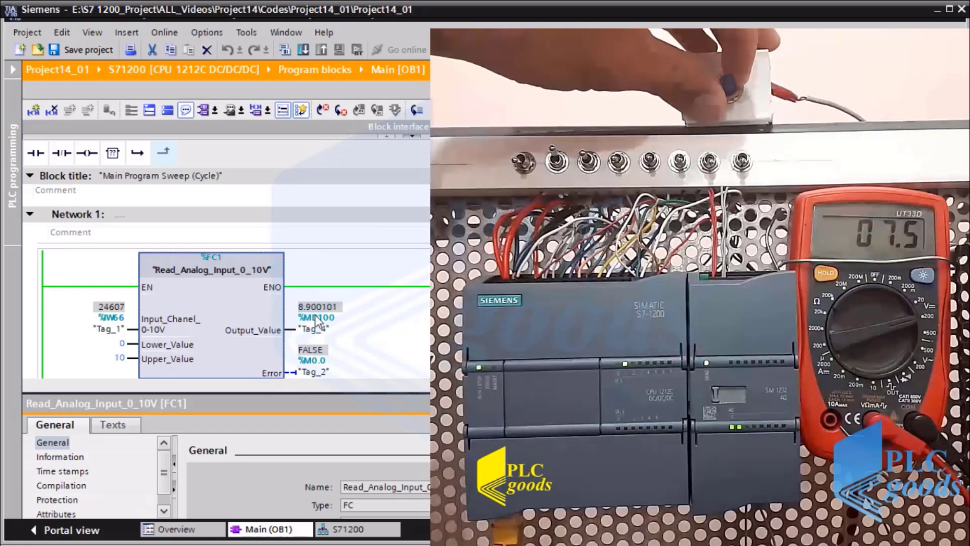
- Check the AQ 2 output channel properties, then monitor the QW96 MOVE networks in Main (OB1)
scroll(271, 374, down, 5)
key(ctrl+5)
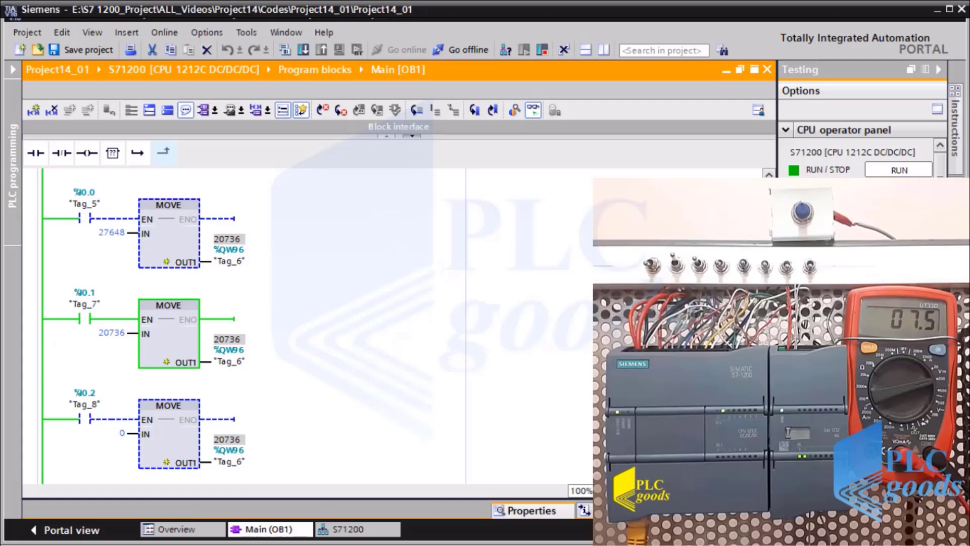
click(349, 529)
key(ctrl+5)
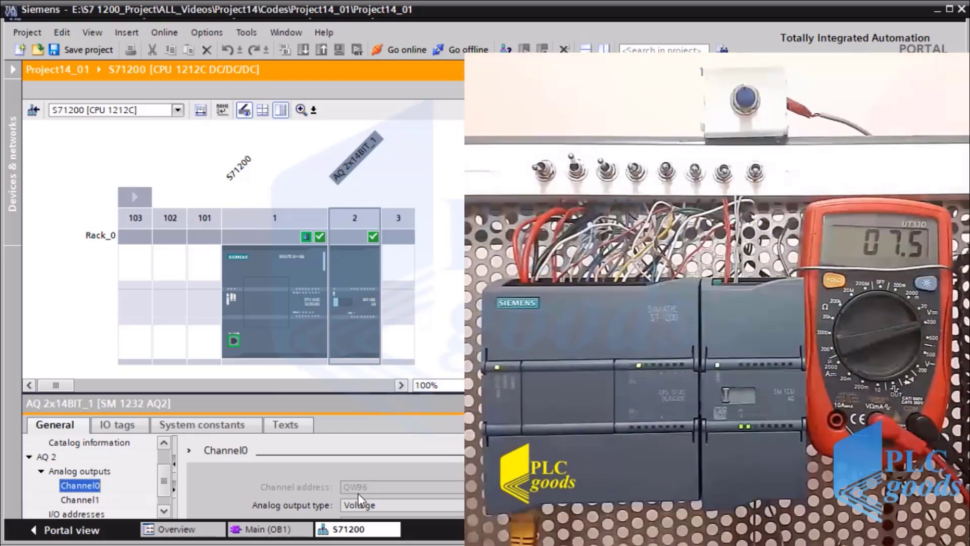
click(268, 529)
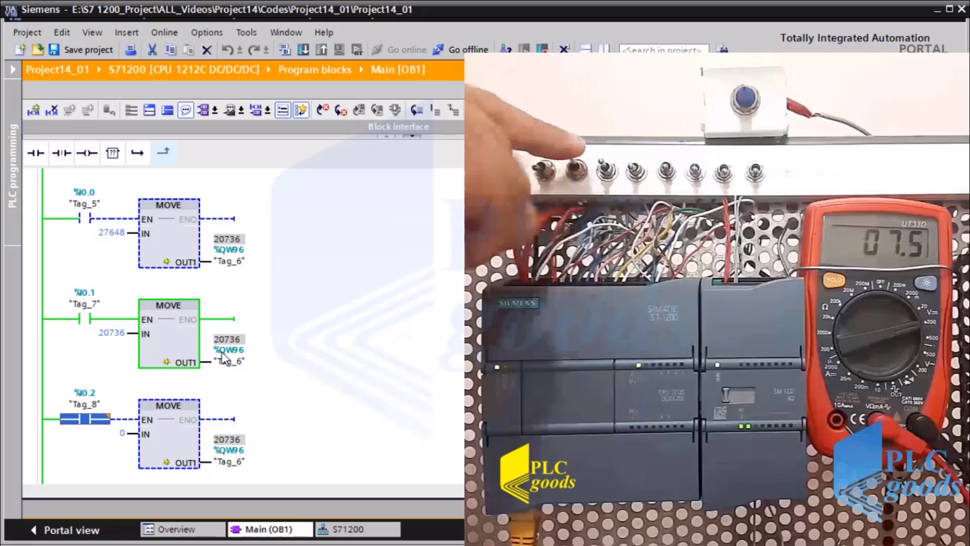
mouse_move(217, 354)
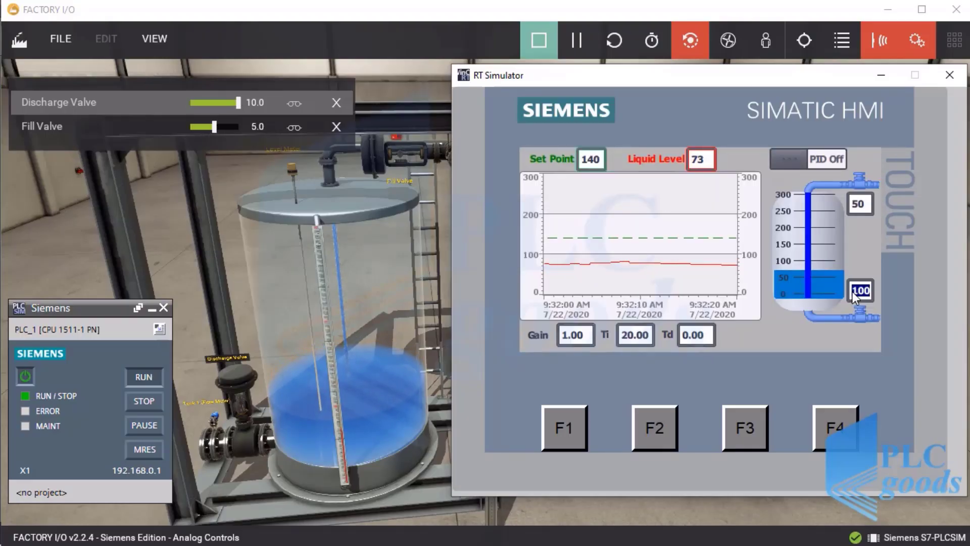
- Compile the HMI and switch between the tank and alarm screens as the tank fills to 300
text(Valv)
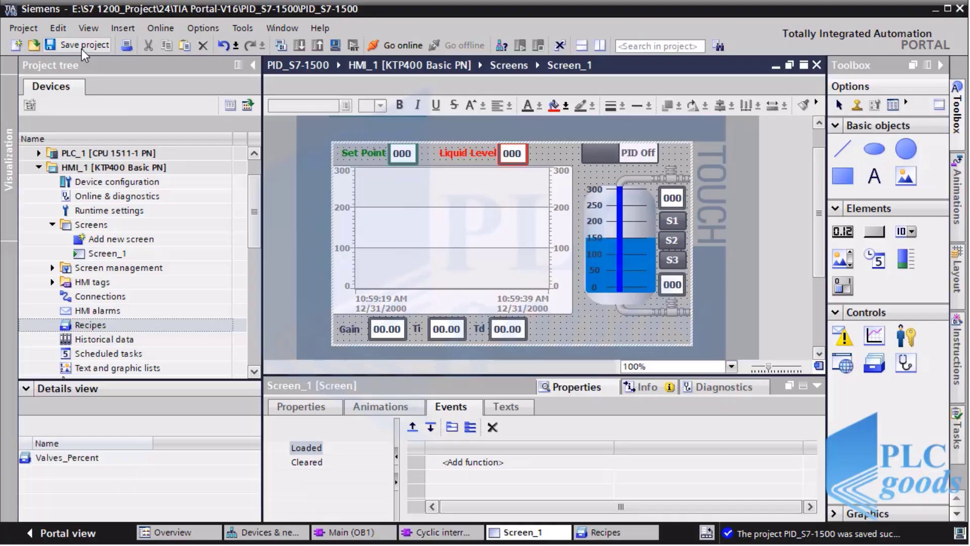
click(335, 45)
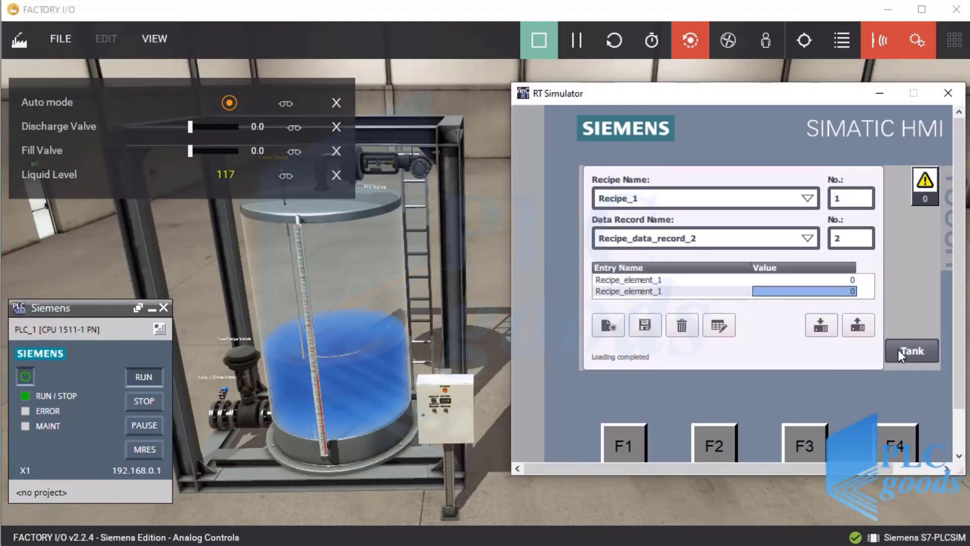
click(899, 349)
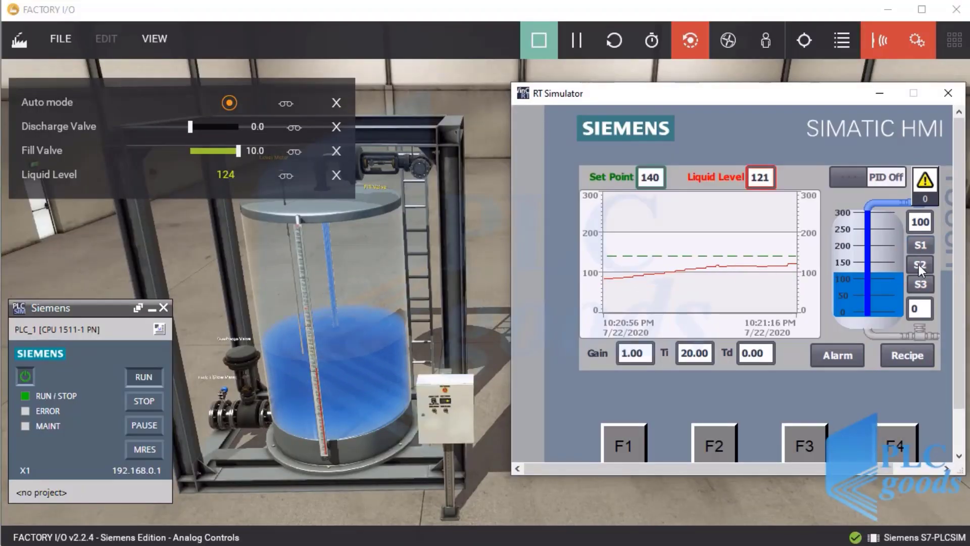
click(834, 351)
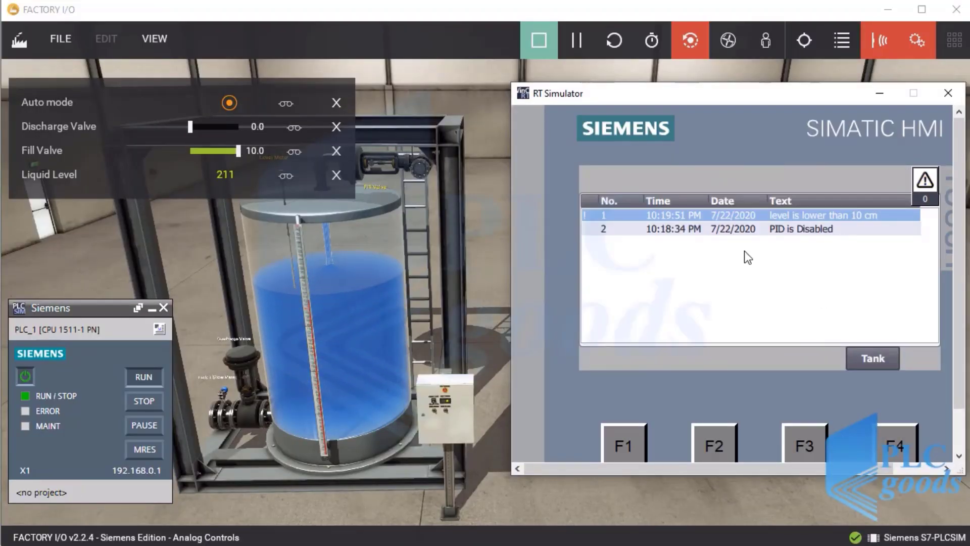
click(872, 358)
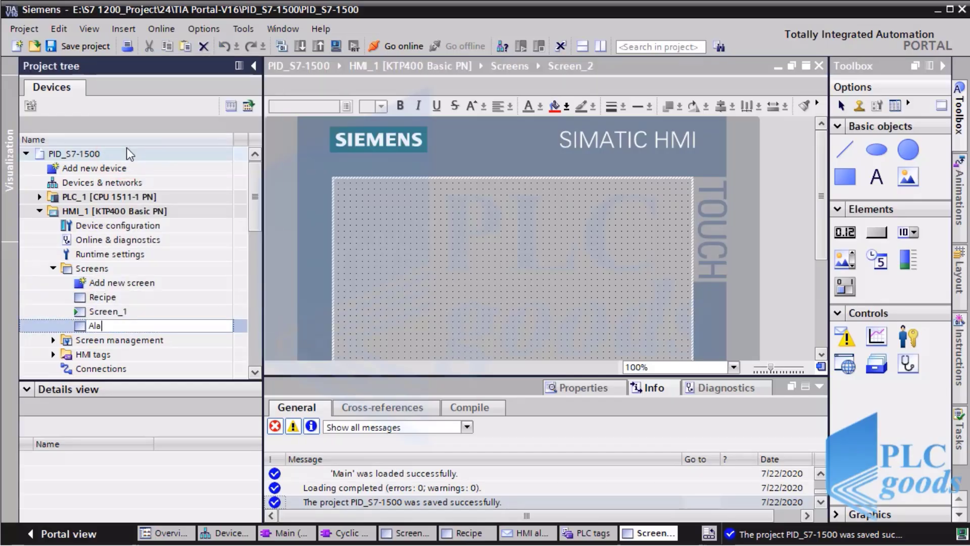
- Place a sized Alarm window on the Global screen, then start filling the tank
double_click(118, 298)
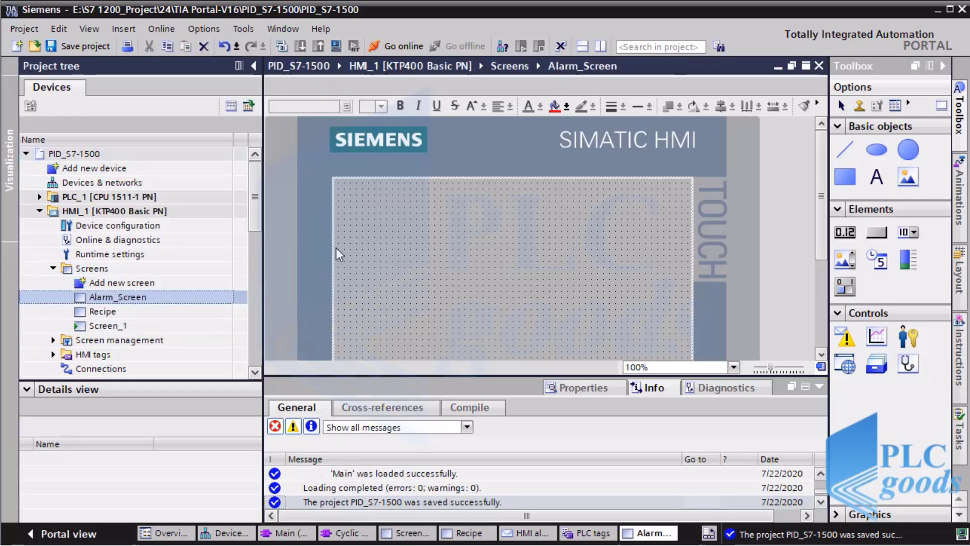
click(53, 340)
double_click(118, 368)
drag(678, 221, 736, 205)
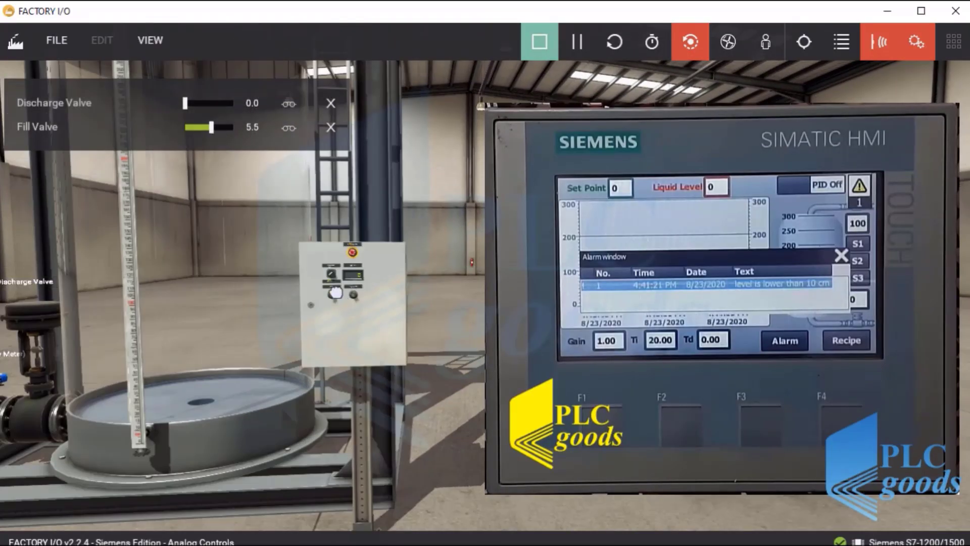
click(335, 292)
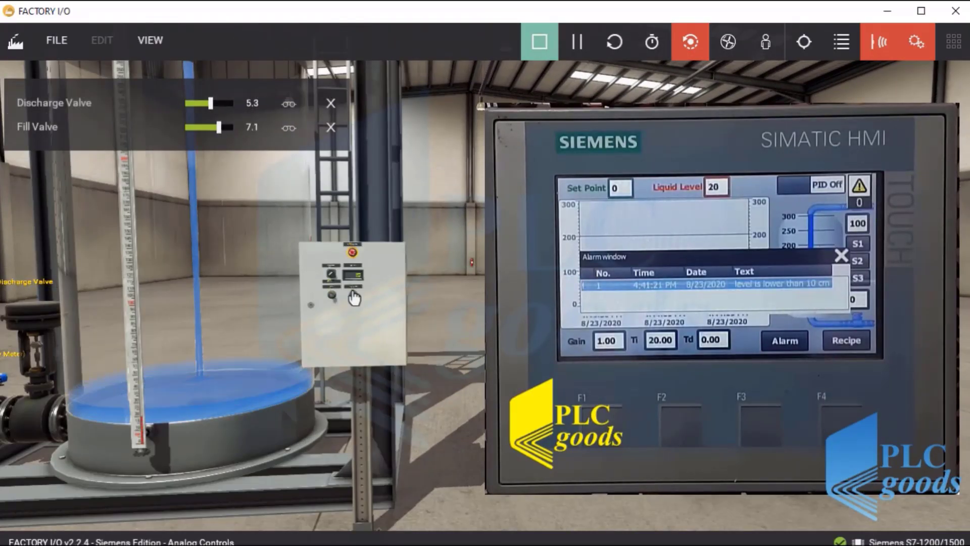